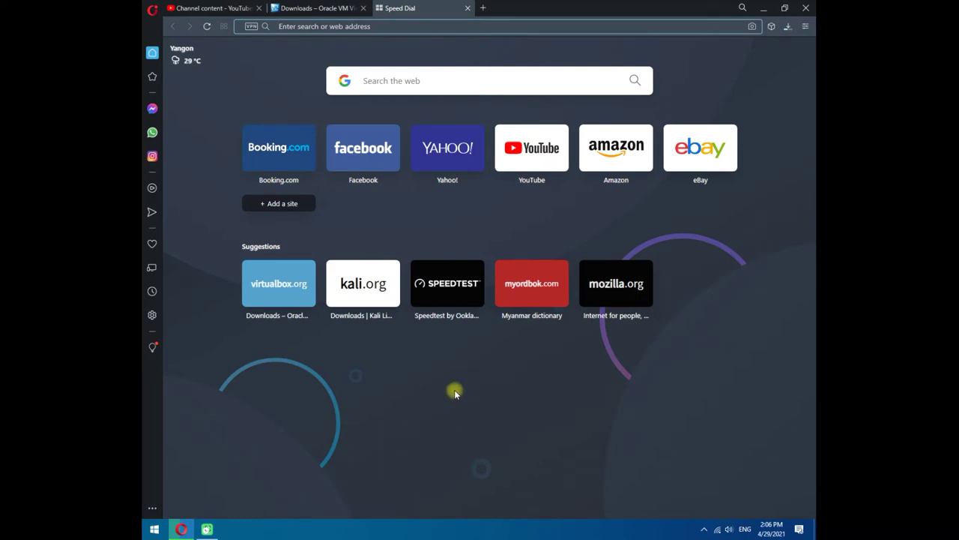
# - Load kali.org/downloads/, start downloading the Kali Linux 64-Bit Installer, and refresh the desktop
pyautogui.write('kal')
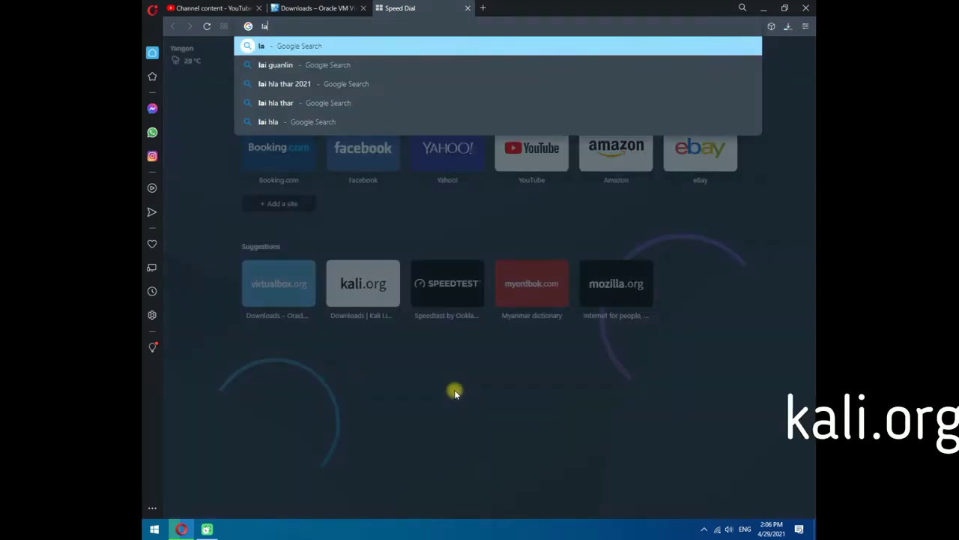
pyautogui.write('i.org')
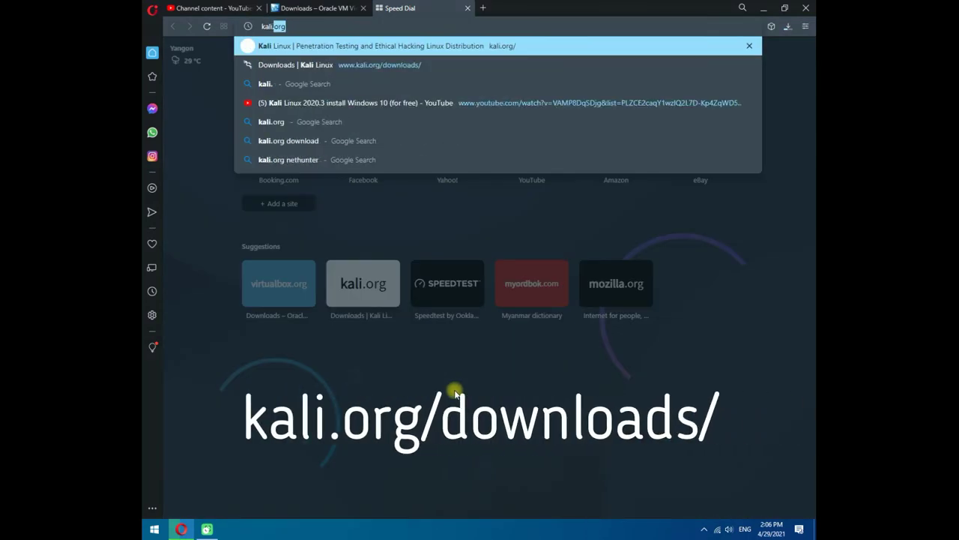
pyautogui.write('/')
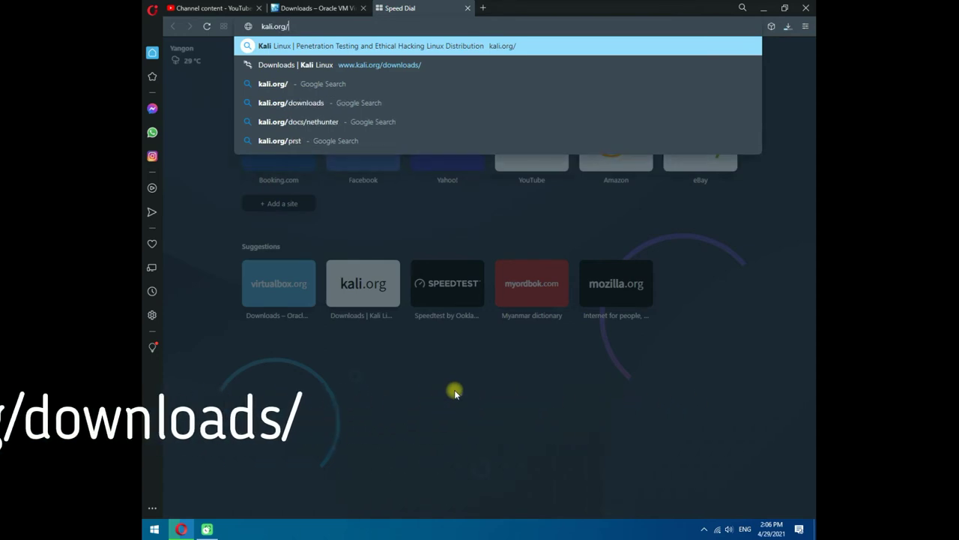
pyautogui.write('downloads')
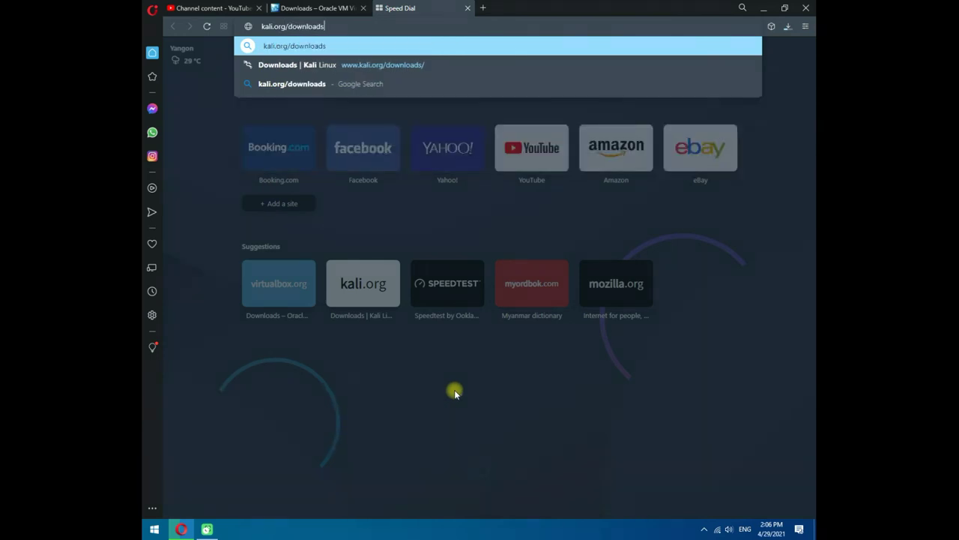
pyautogui.write('/')
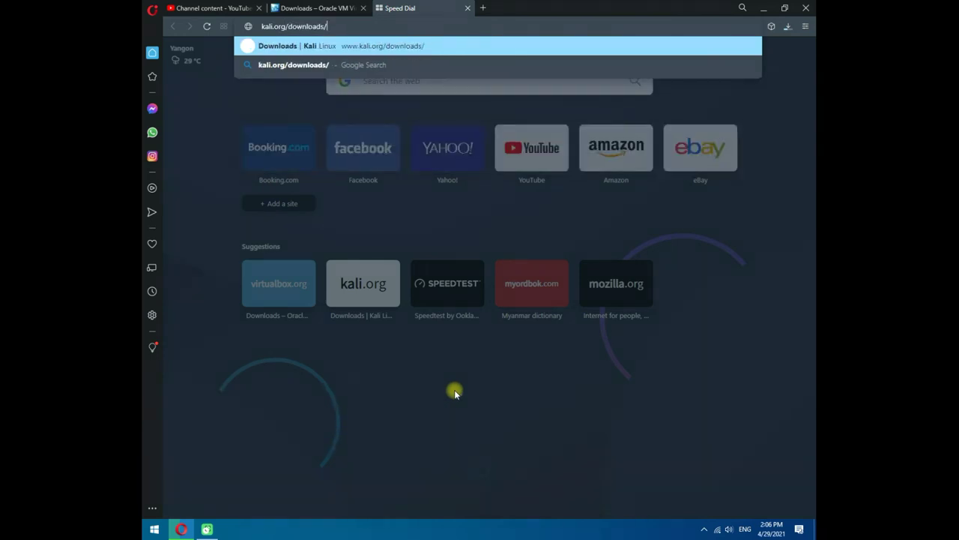
pyautogui.press('Return')
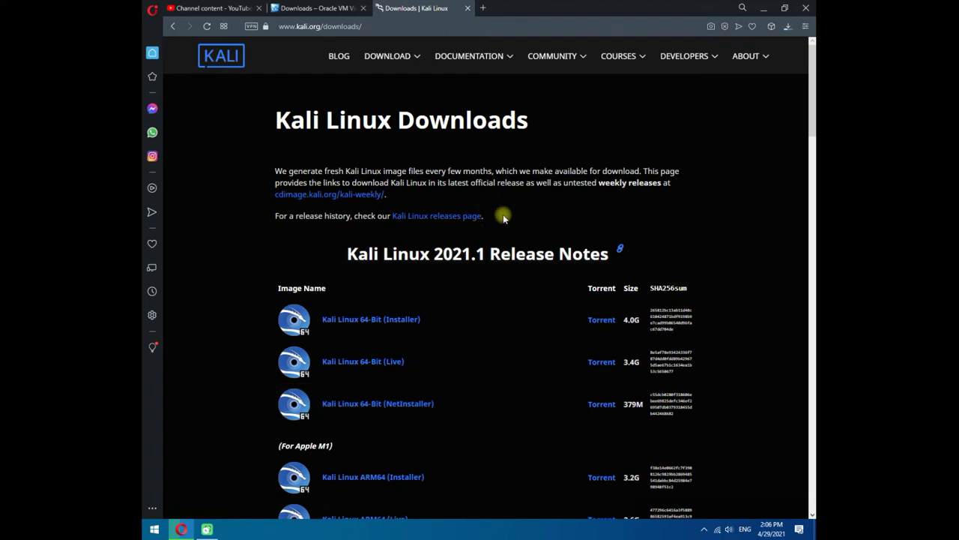
pyautogui.scroll(-1, 510, 201)
pyautogui.scroll(-2, 509, 202)
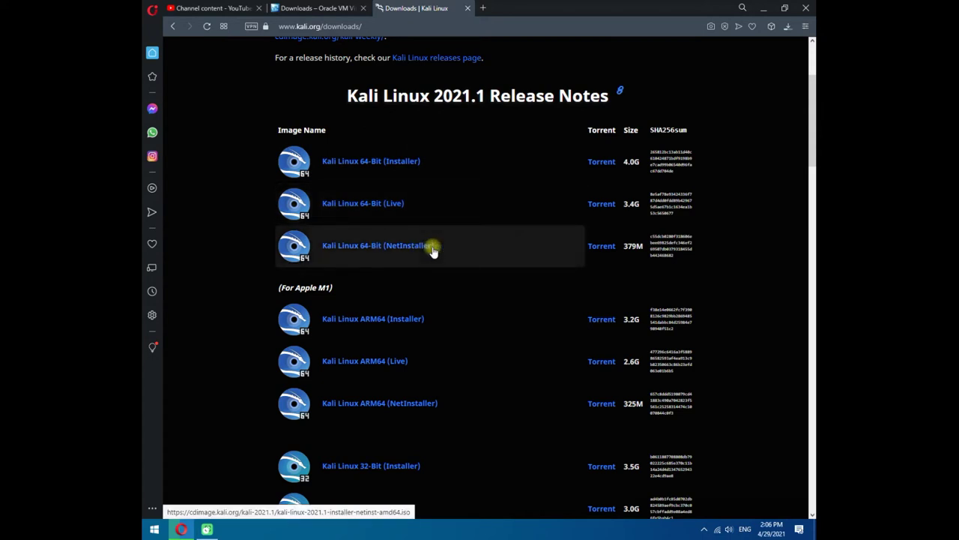
pyautogui.scroll(1, 433, 251)
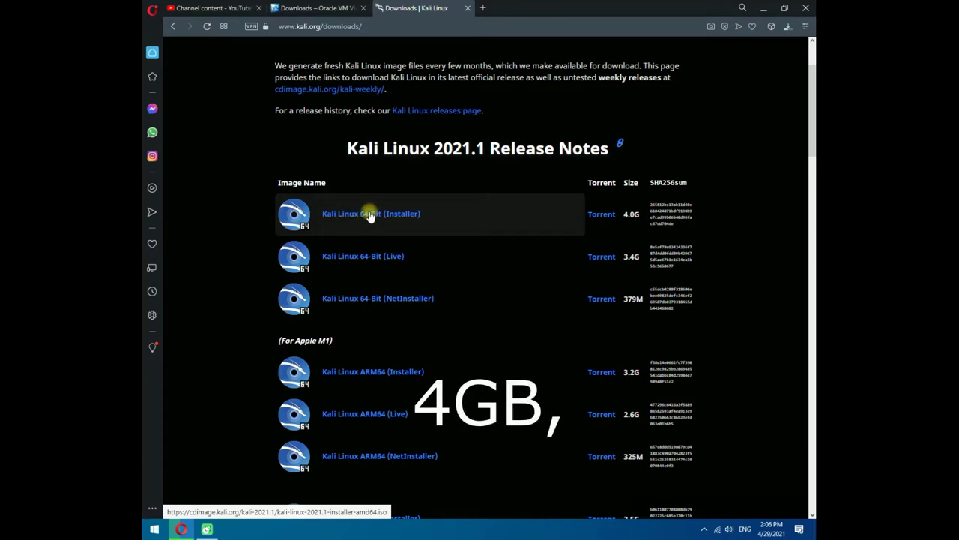
pyautogui.click(370, 215)
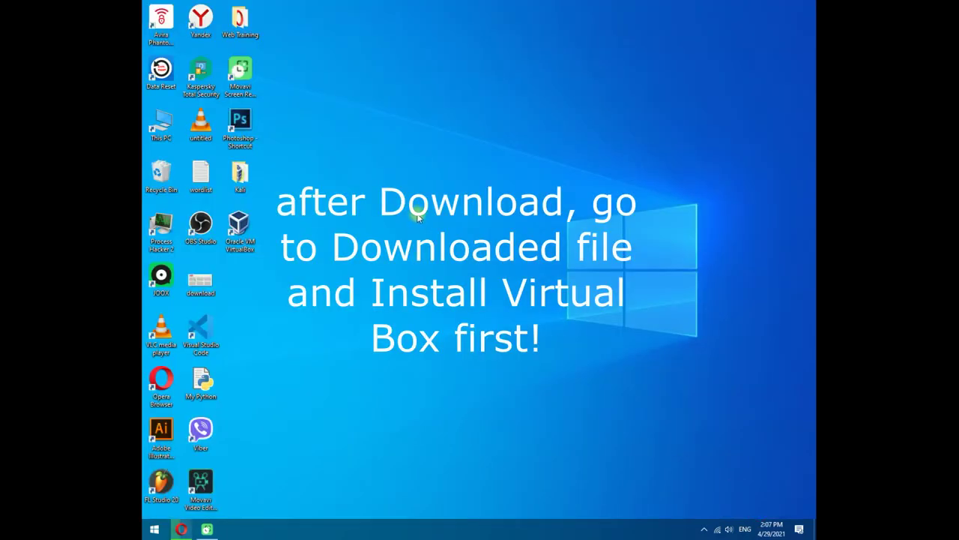
pyautogui.rightClick(428, 162)
pyautogui.click(448, 201)
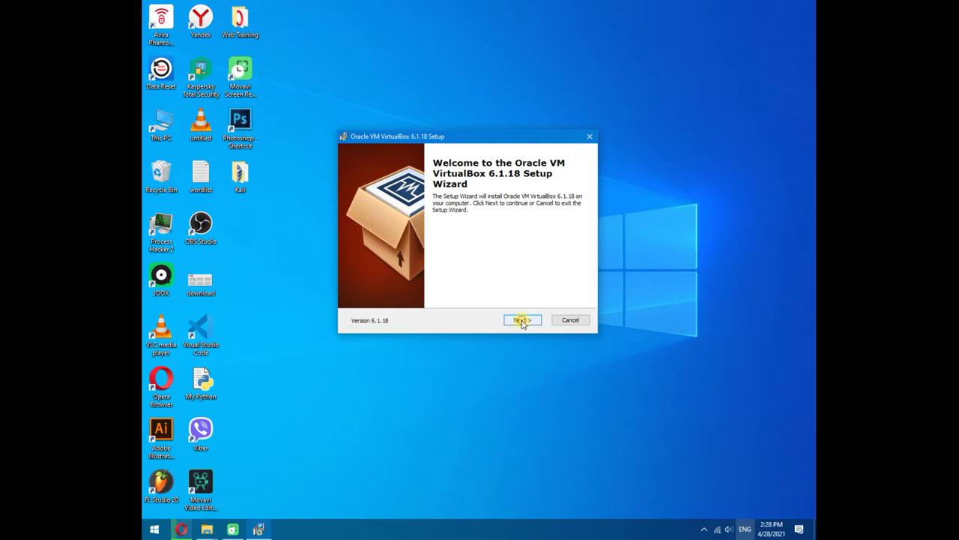
# - Accept the default welcome, Custom Setup features and shortcut options in the VirtualBox installer
pyautogui.click(522, 320)
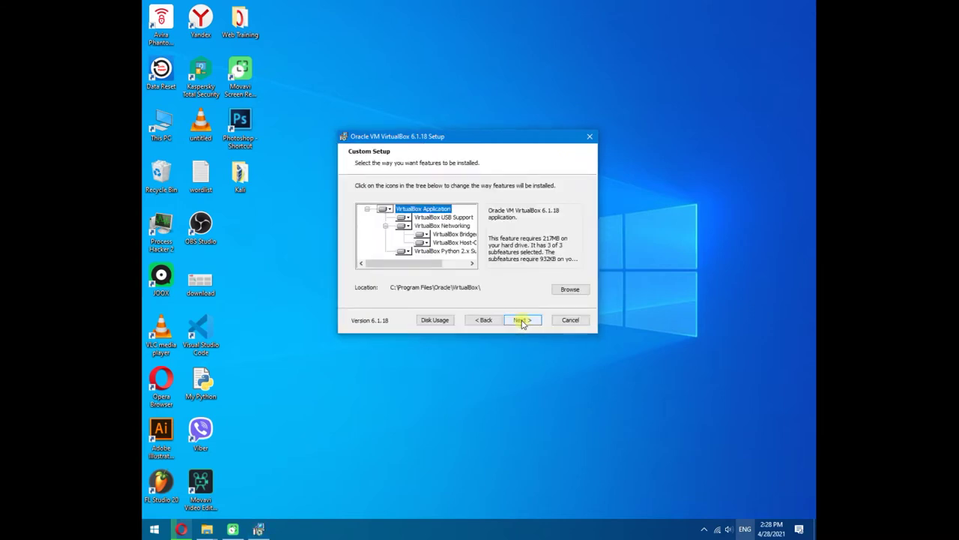
pyautogui.moveTo(437, 265); pyautogui.dragTo(404, 274)
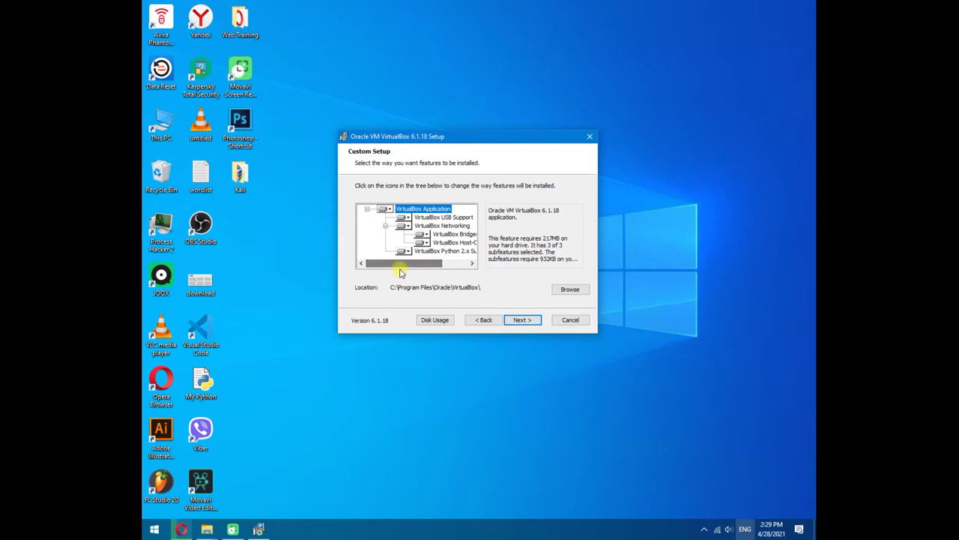
pyautogui.click(521, 320)
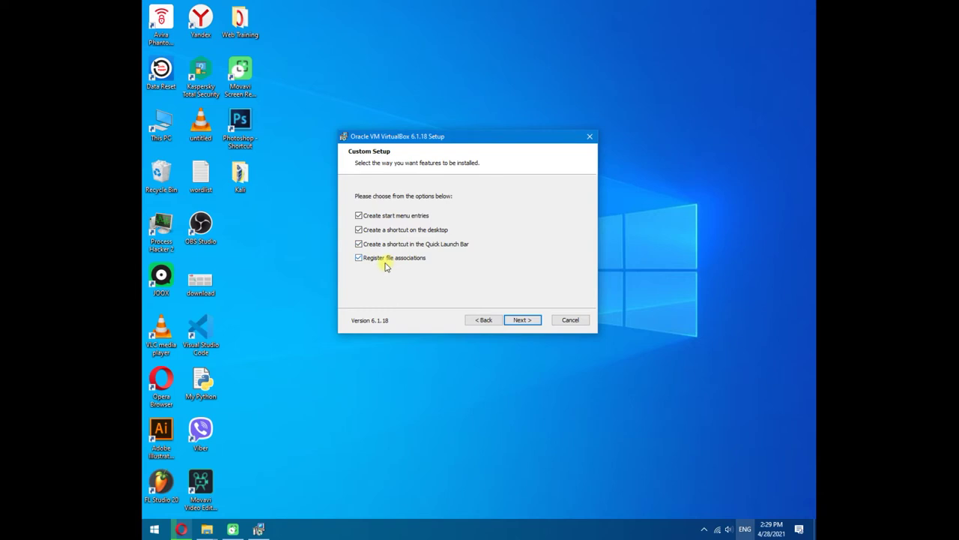
pyautogui.click(520, 321)
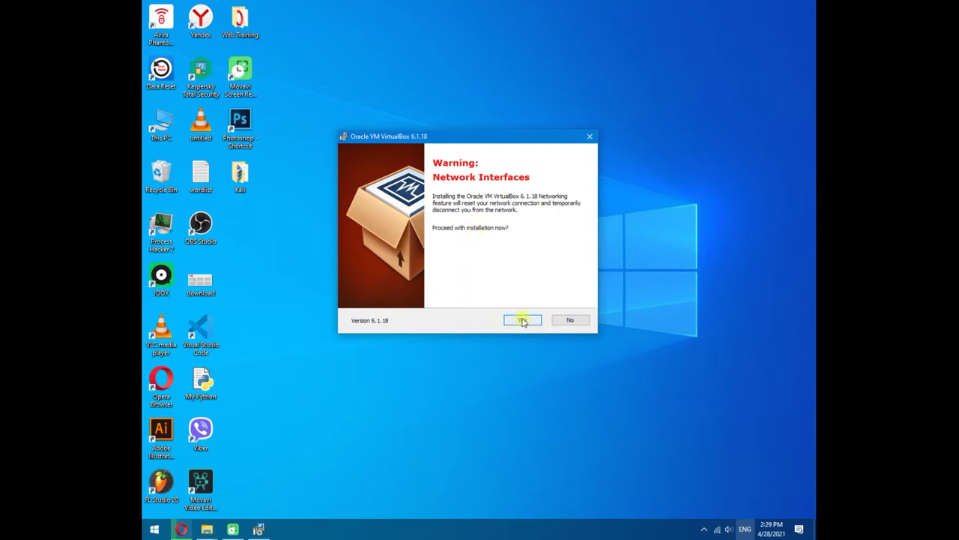
# - Accept the network reset warning, install VirtualBox 6.1.18, and finish without auto-launching it
pyautogui.click(523, 320)
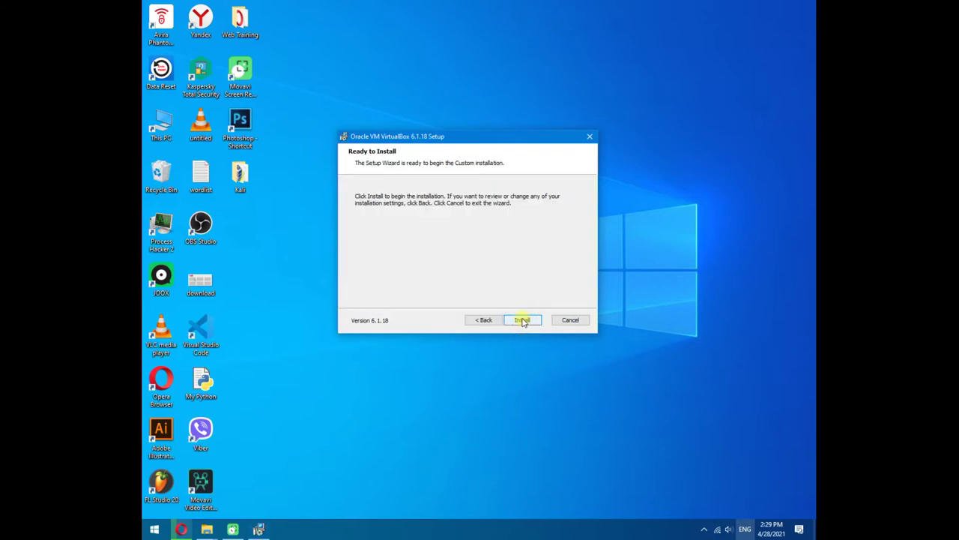
pyautogui.click(522, 320)
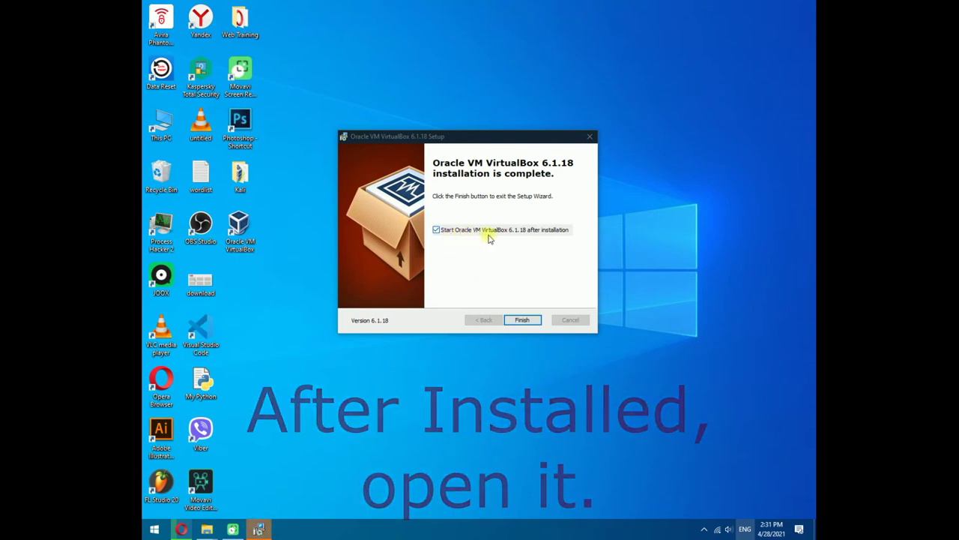
pyautogui.click(437, 230)
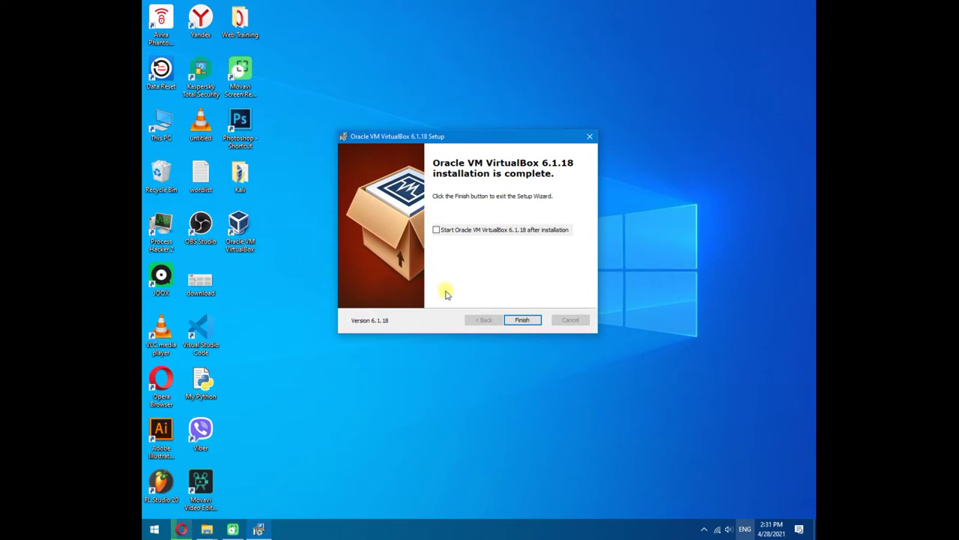
pyautogui.click(521, 320)
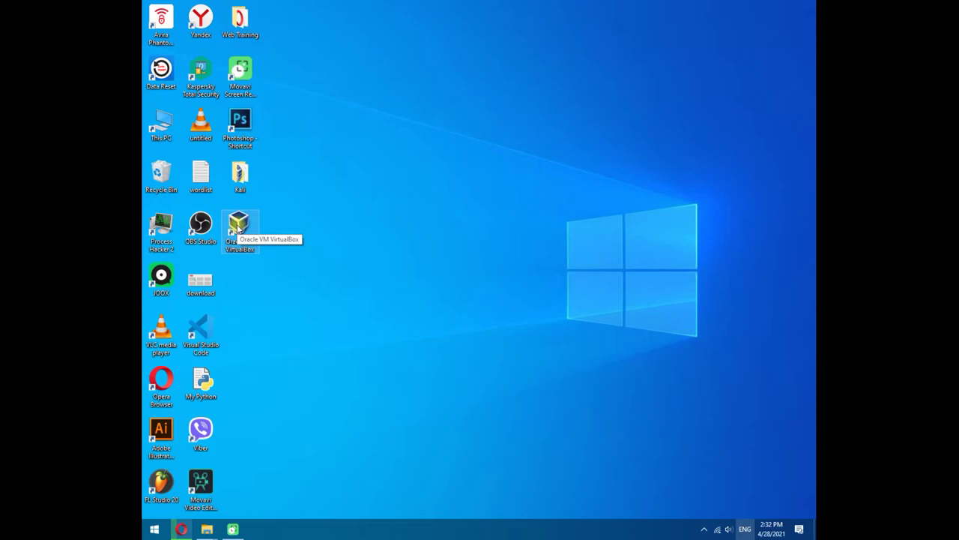
# - Launch VirtualBox Manager from the desktop shortcut and reposition its window
pyautogui.doubleClick(239, 227)
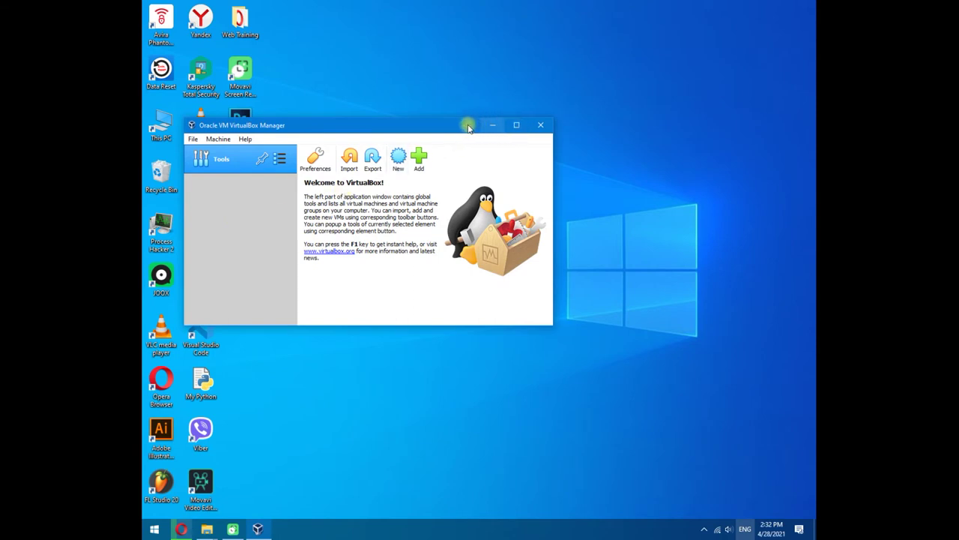
pyautogui.moveTo(468, 127); pyautogui.dragTo(551, 120)
pyautogui.click(599, 117)
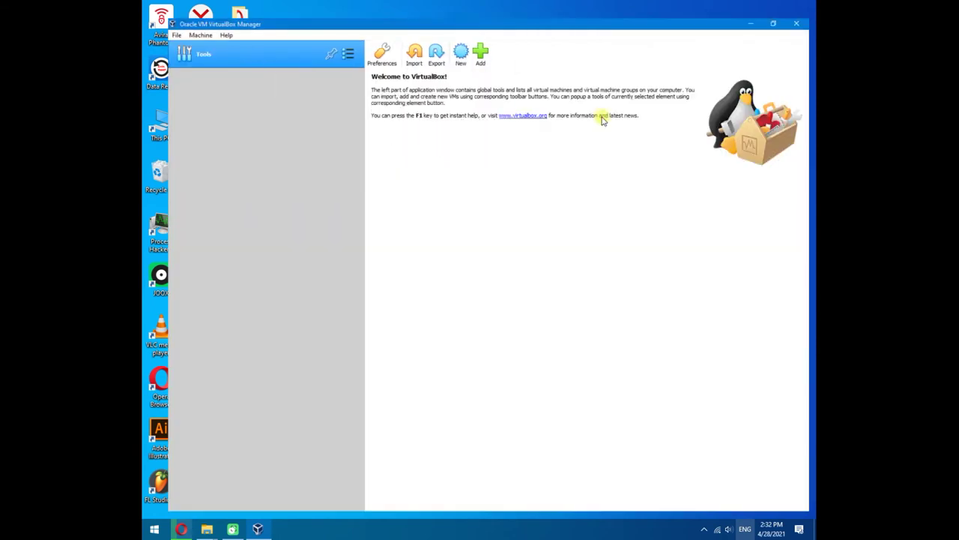
pyautogui.click(779, 6)
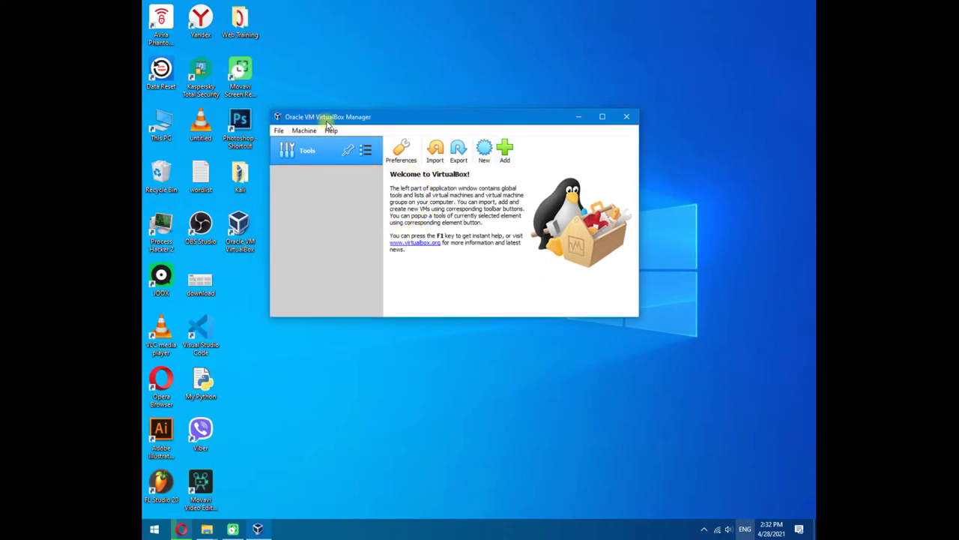
pyautogui.moveTo(437, 116); pyautogui.dragTo(442, 117)
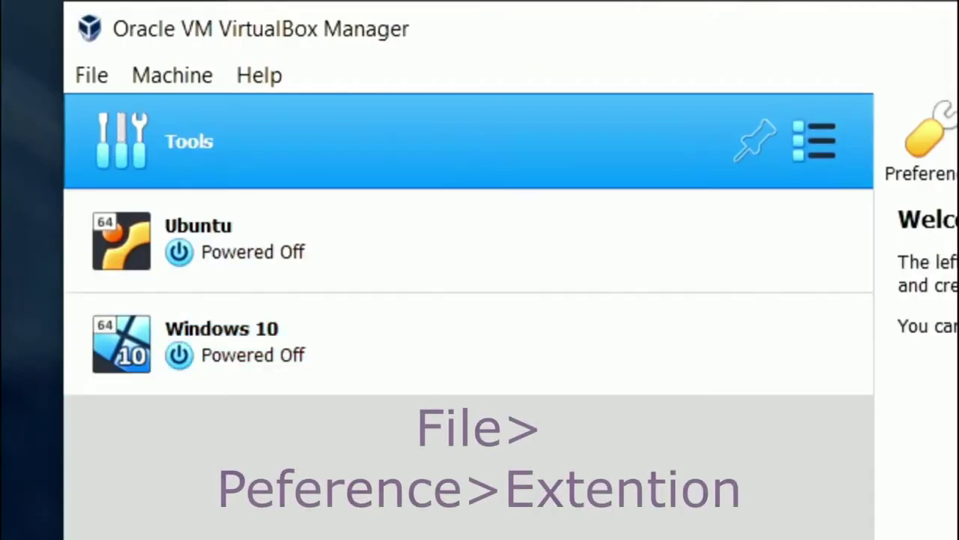
# - Go to the Extensions page of VirtualBox Preferences
pyautogui.click(90, 73)
pyautogui.click(124, 116)
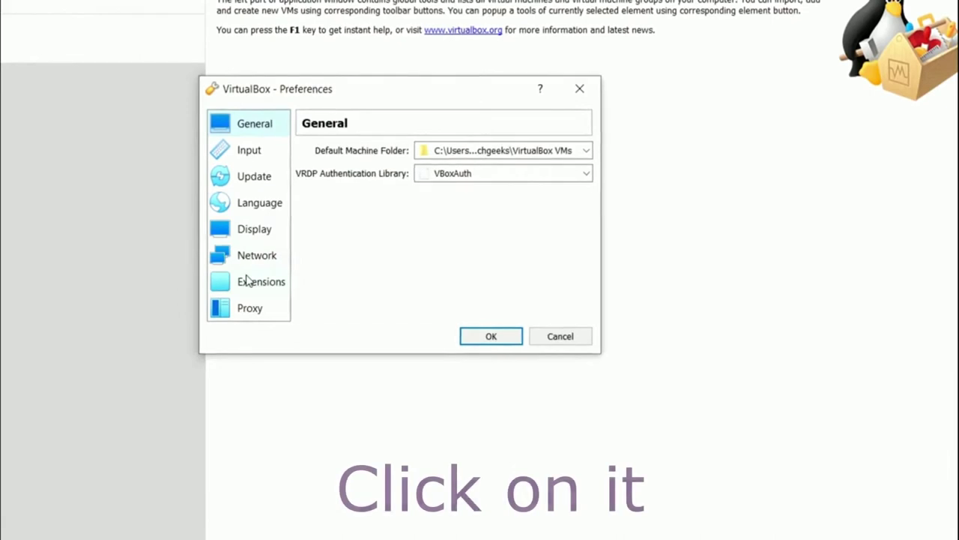
pyautogui.click(248, 279)
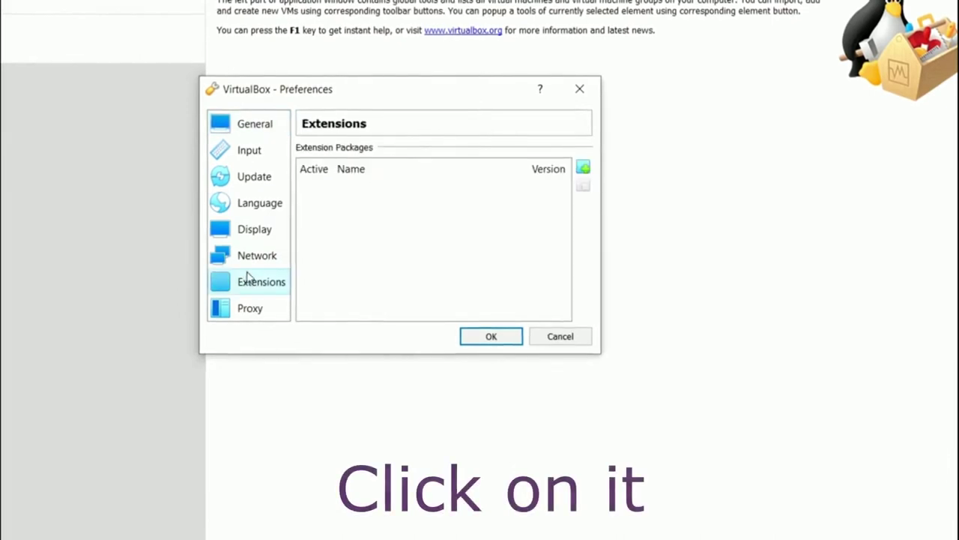
# - Install the Extension Pack 6.1.16 file from Desktop\New folder and close Preferences
pyautogui.click(584, 169)
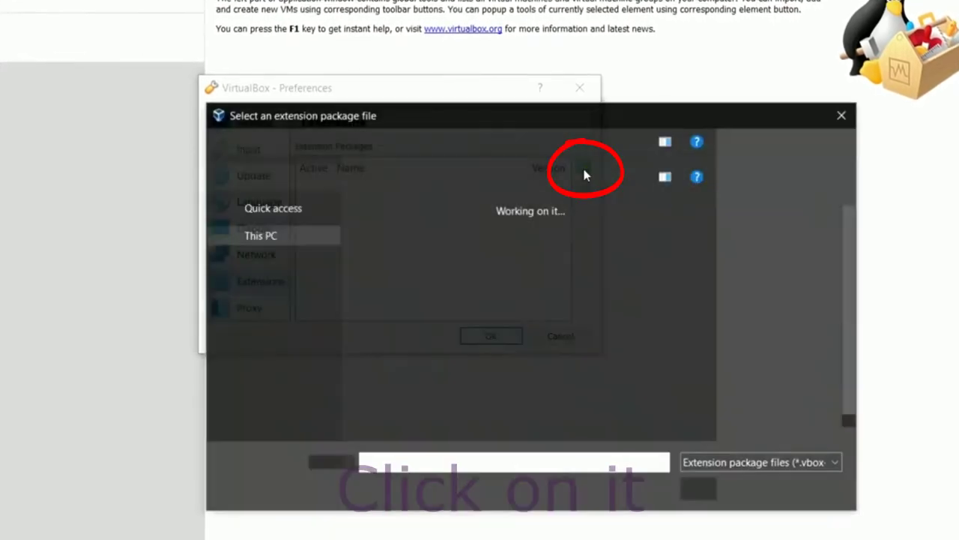
pyautogui.click(271, 249)
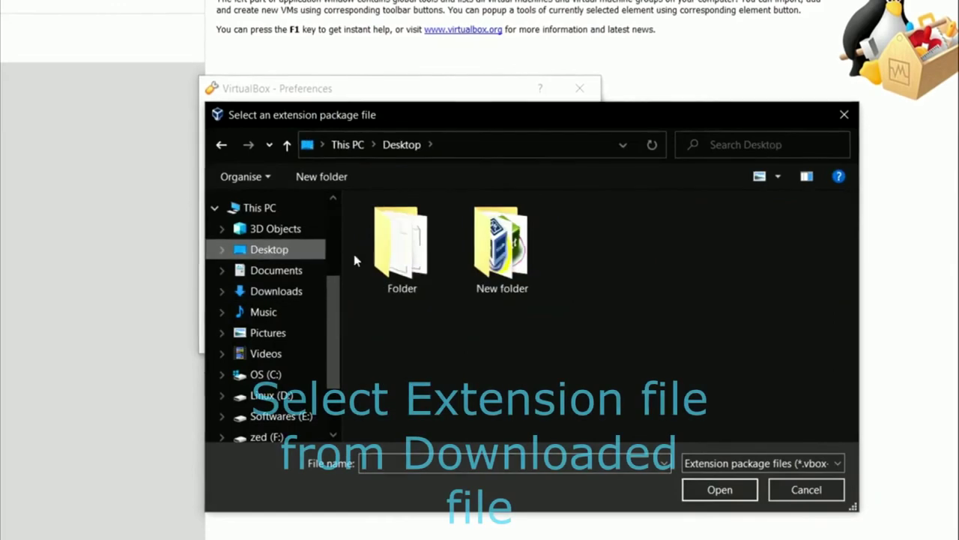
pyautogui.doubleClick(499, 247)
pyautogui.click(452, 230)
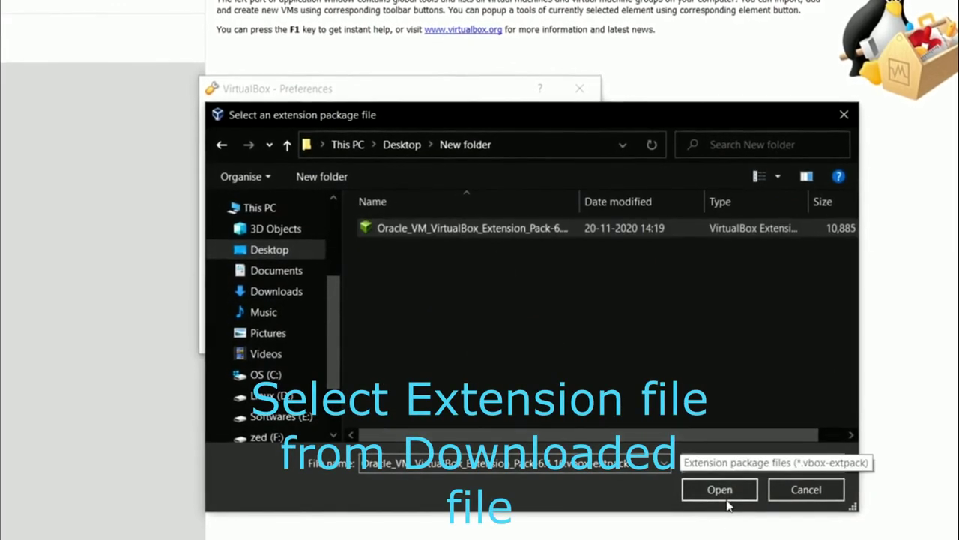
pyautogui.click(721, 491)
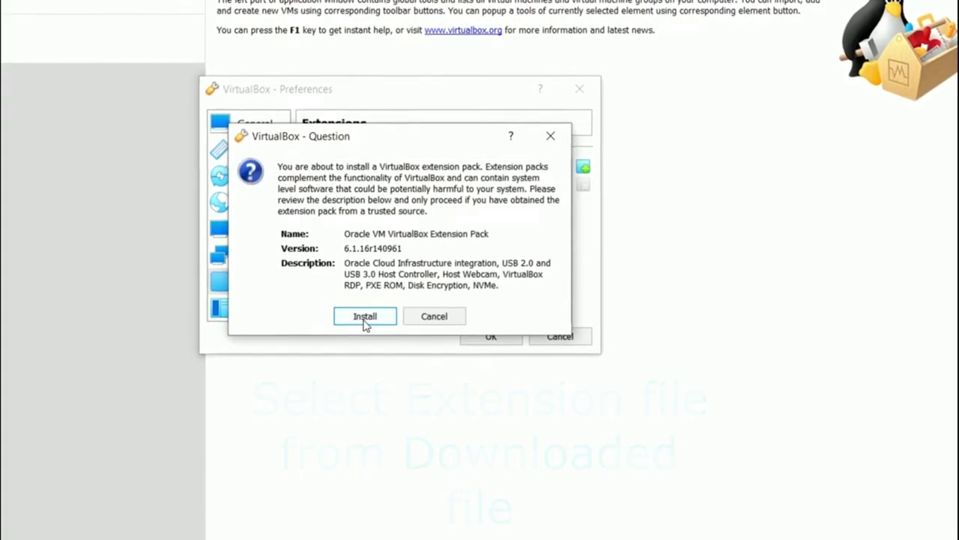
pyautogui.click(365, 317)
pyautogui.scroll(-15, 365, 326)
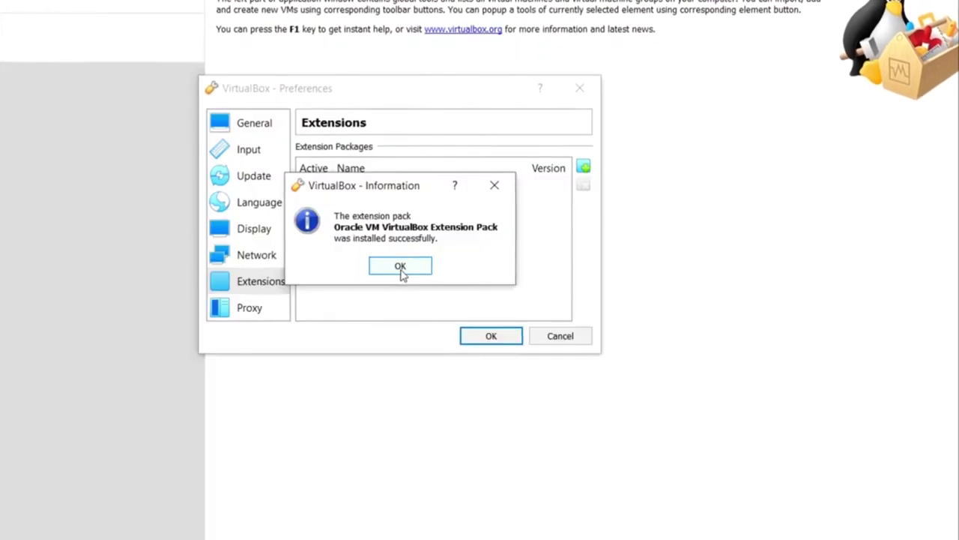
pyautogui.click(400, 267)
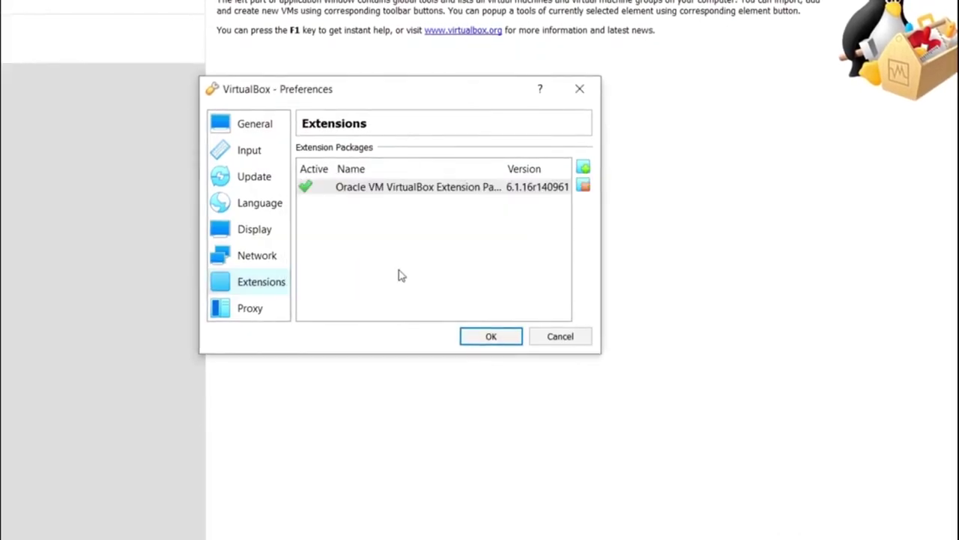
pyautogui.click(579, 88)
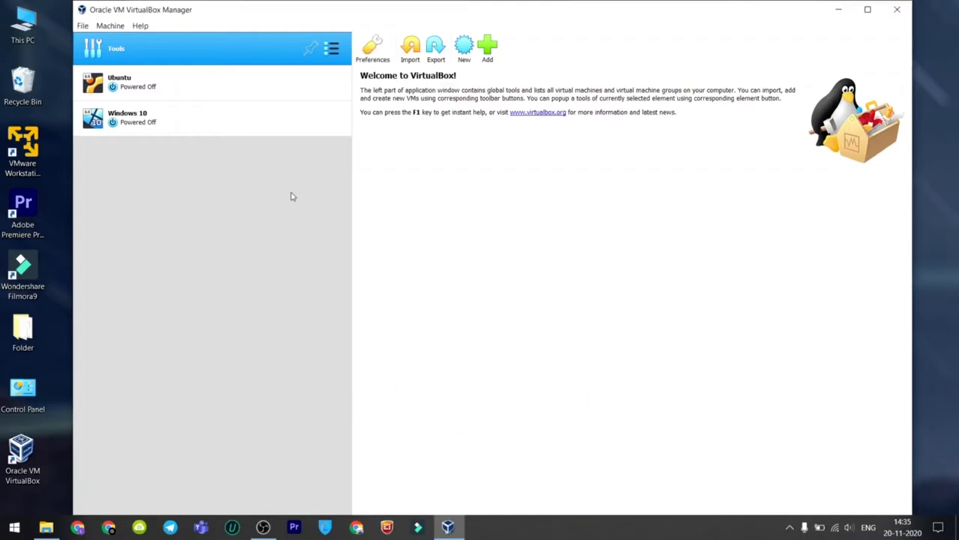
# - Create a new machine named 'Kali Linux 2020.4' with type Linux, version Debian (64-bit)
pyautogui.click(464, 54)
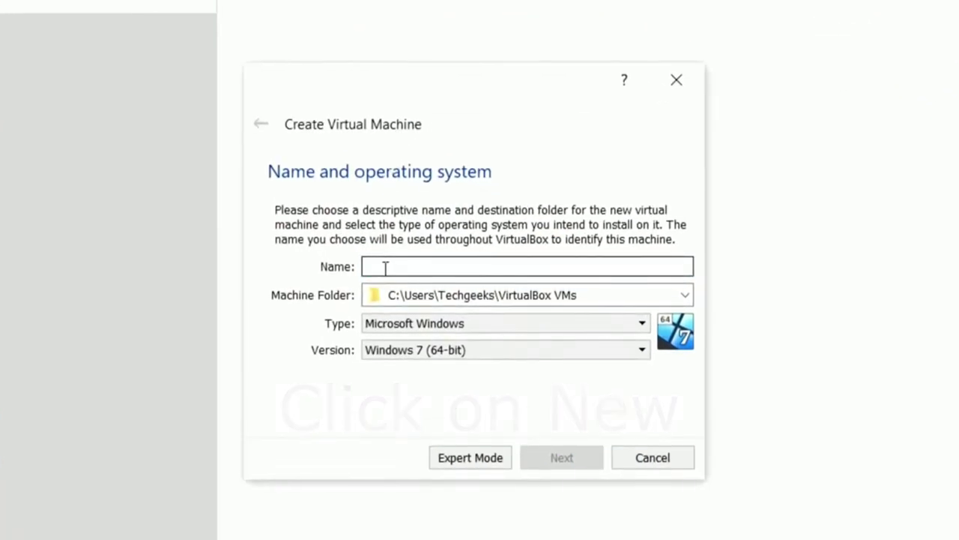
pyautogui.write('Kali Linu')
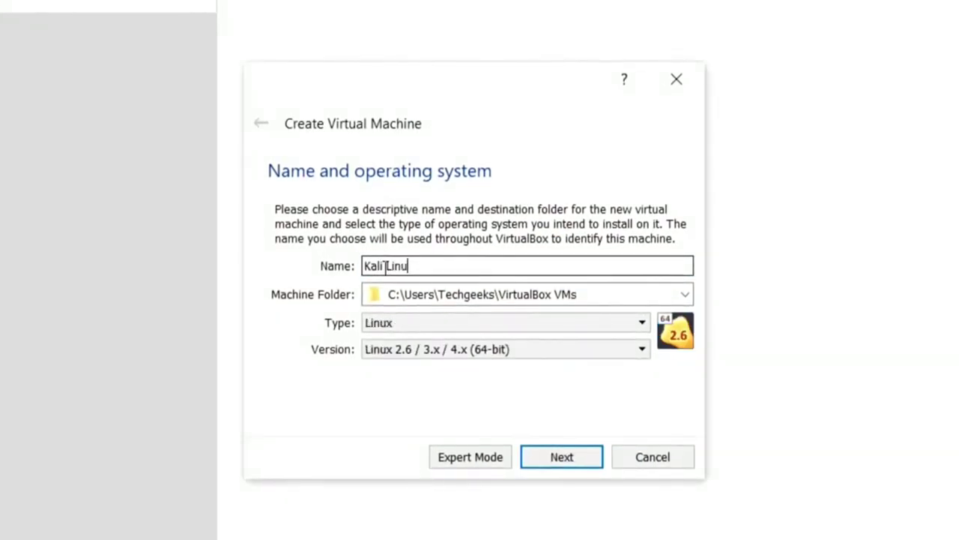
pyautogui.write('x 2020.4')
pyautogui.click(557, 323)
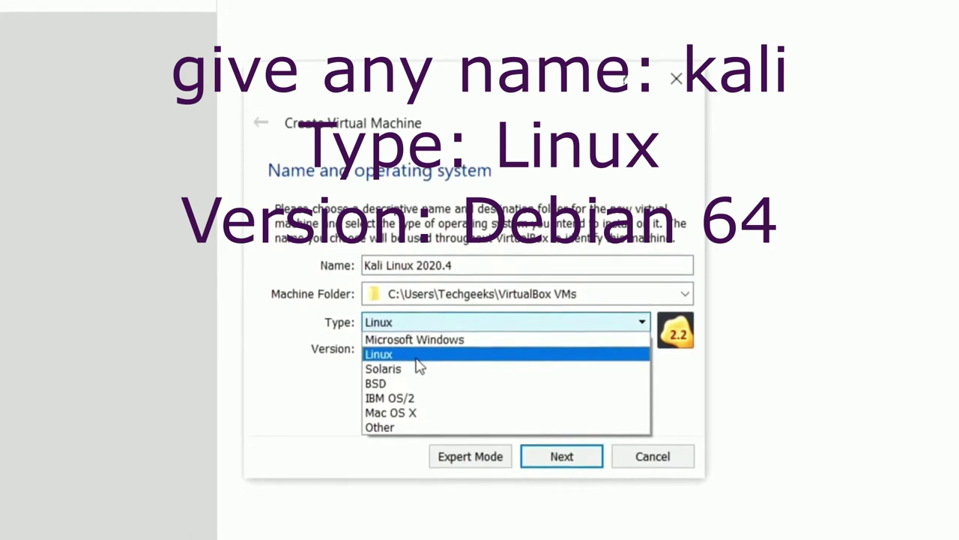
pyautogui.click(418, 357)
pyautogui.click(420, 352)
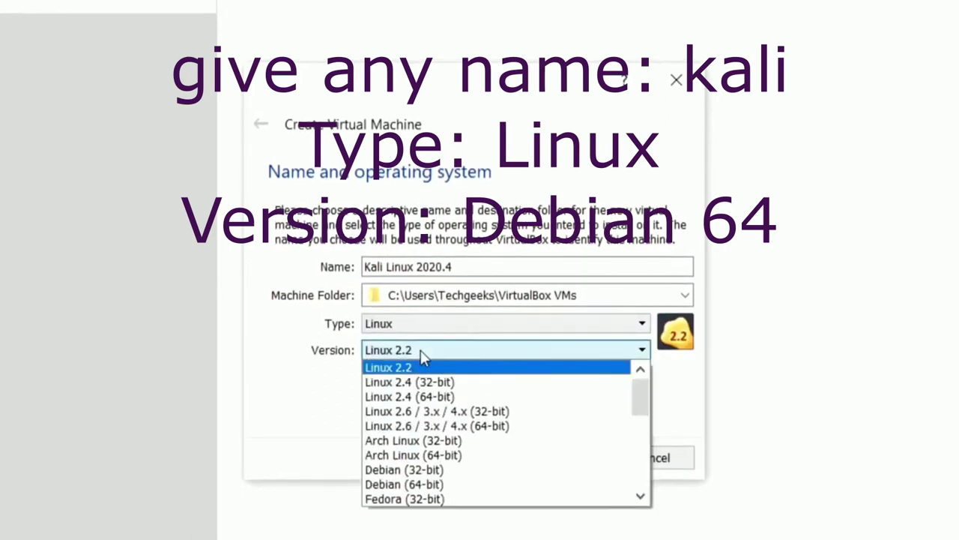
pyautogui.scroll(-2, 431, 439)
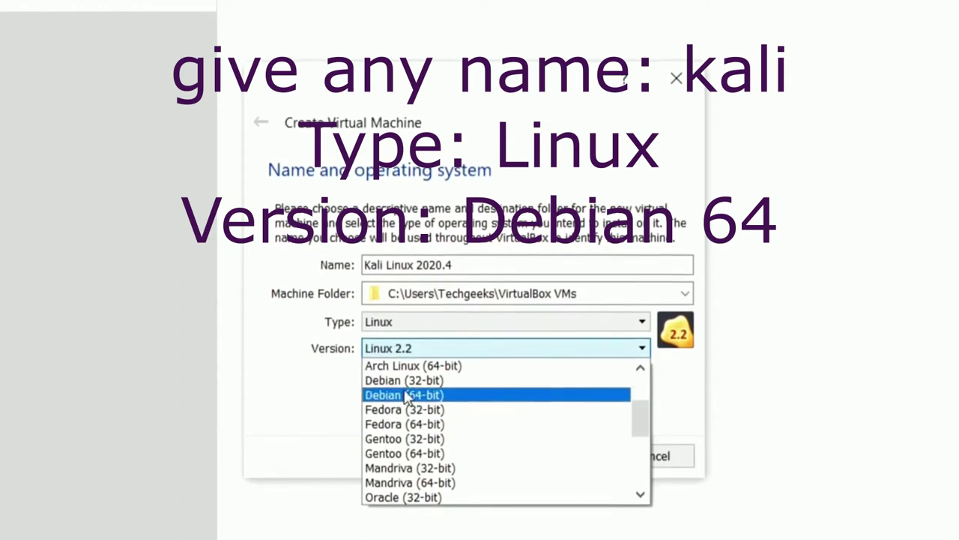
pyautogui.click(405, 395)
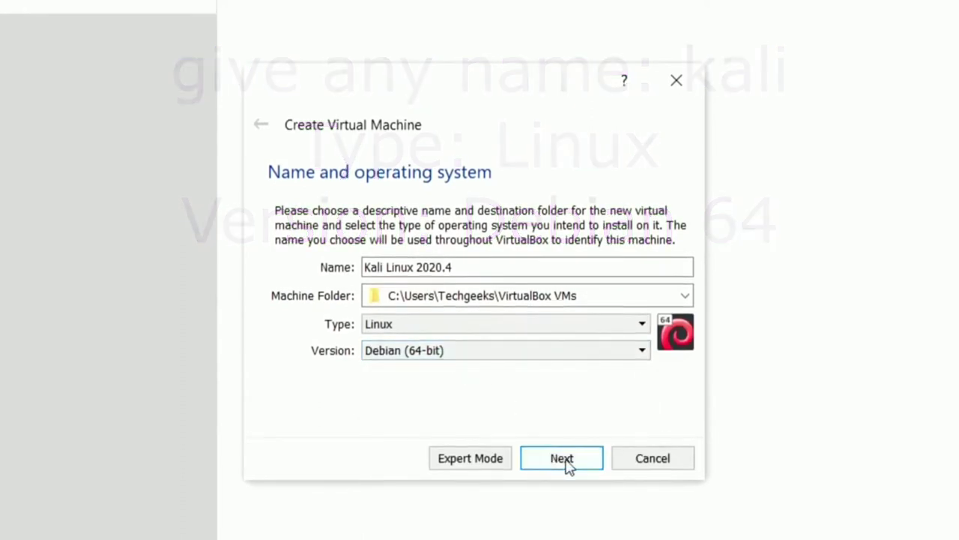
pyautogui.click(568, 464)
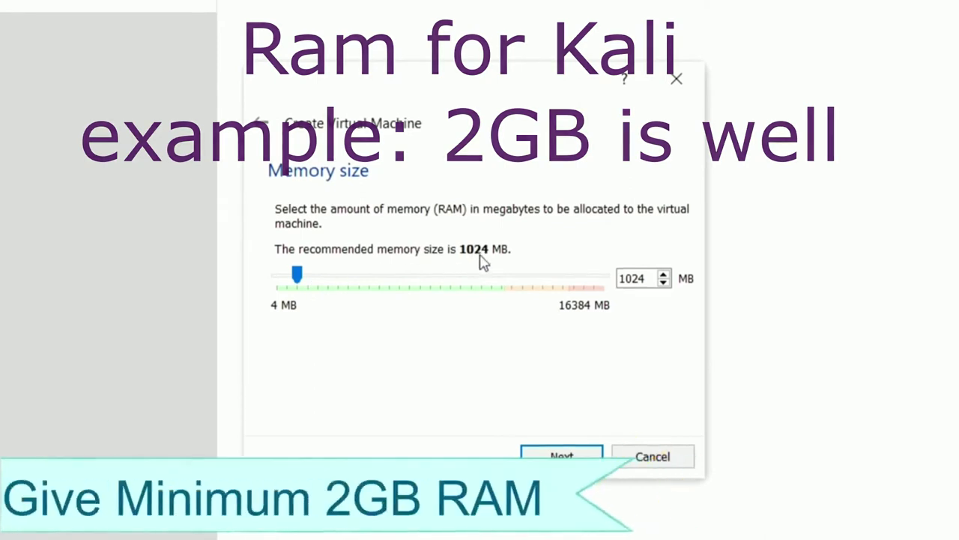
# - Set the new machine's memory size to 4096 MB
pyautogui.moveTo(645, 278); pyautogui.dragTo(626, 279)
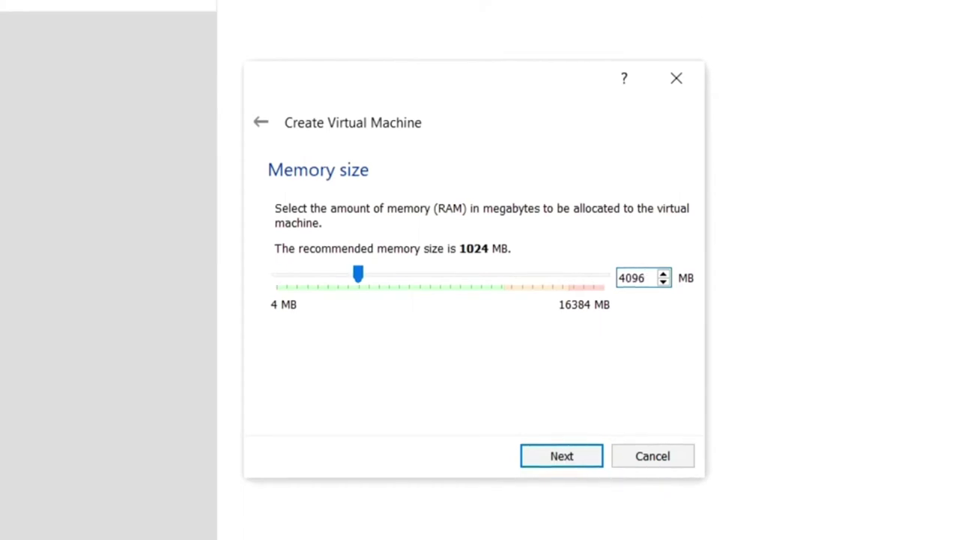
pyautogui.click(581, 458)
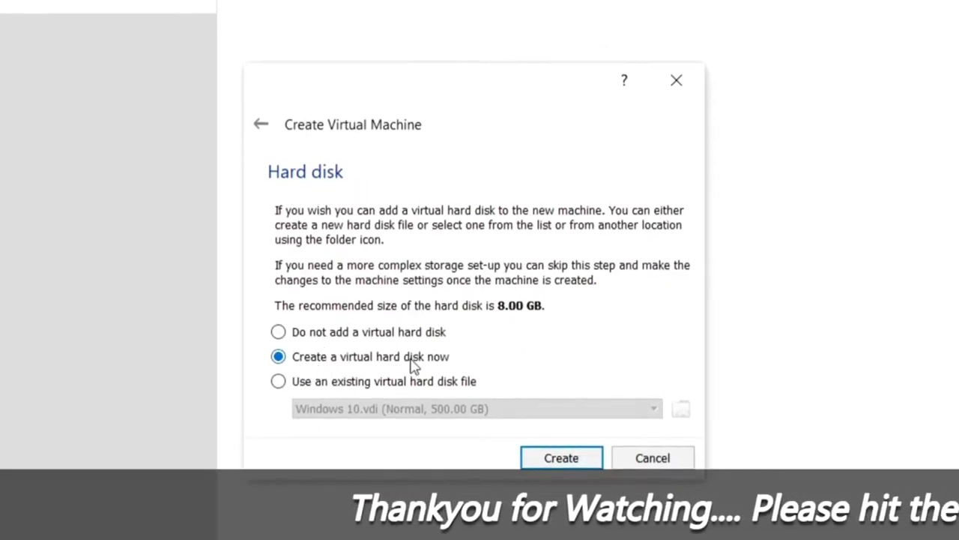
# - Give the machine a 50 GB dynamically allocated VDI hard disk and create it
pyautogui.click(555, 459)
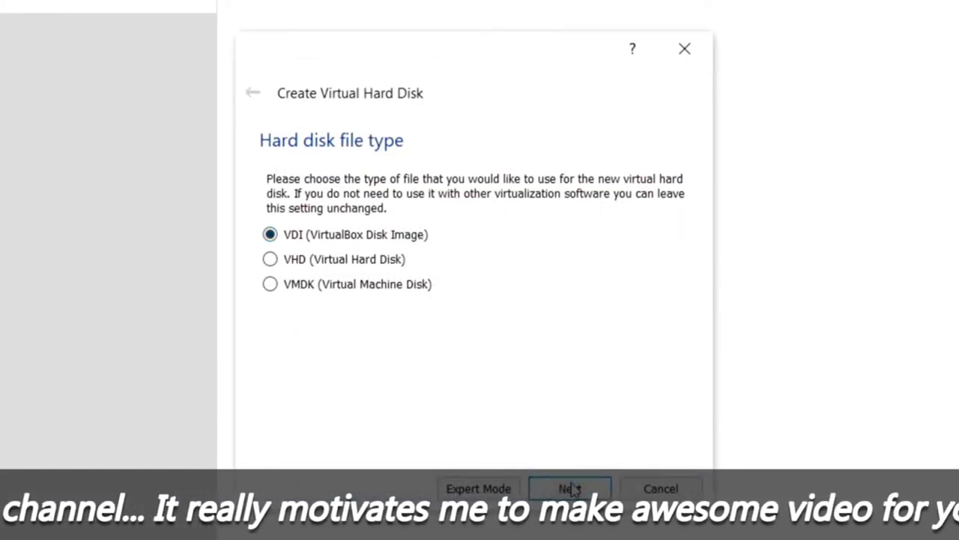
pyautogui.click(569, 487)
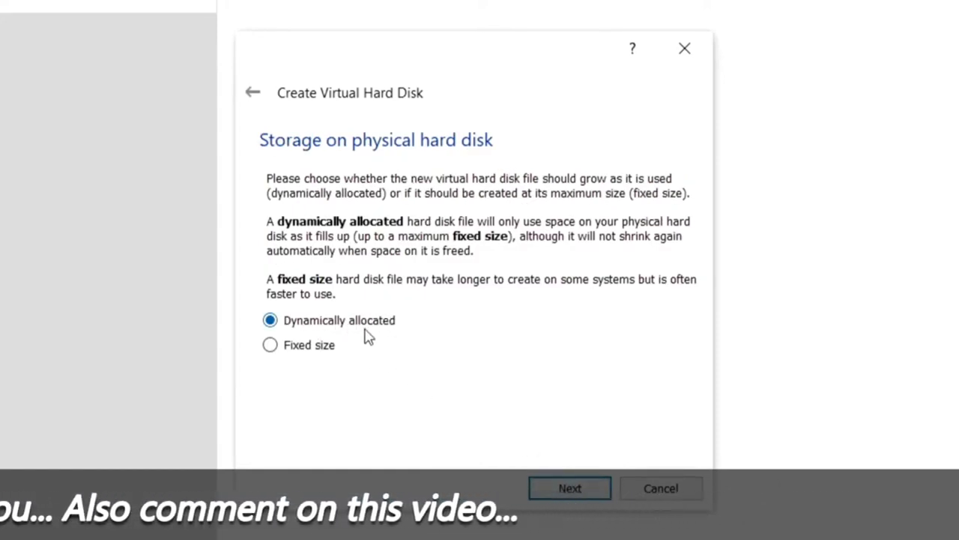
pyautogui.click(559, 493)
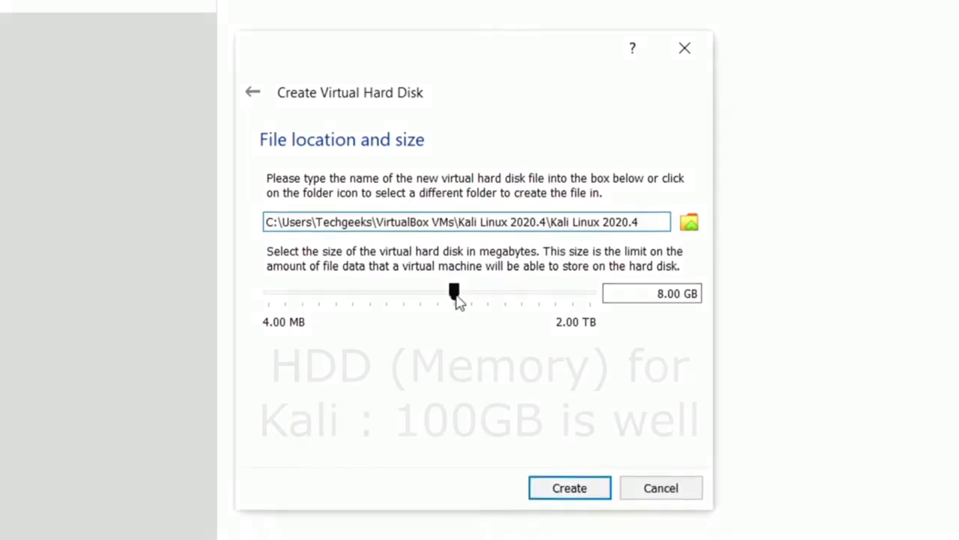
pyautogui.click(650, 296)
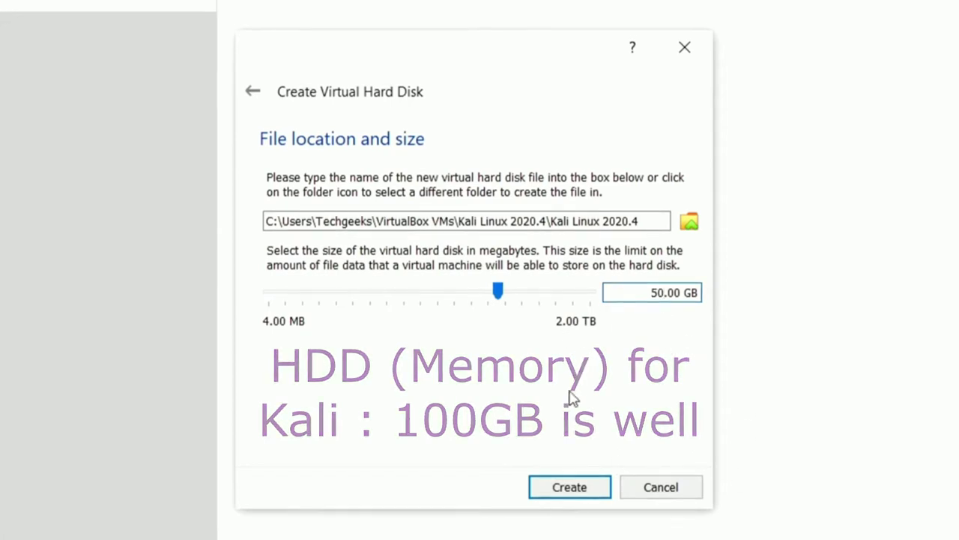
pyautogui.click(570, 487)
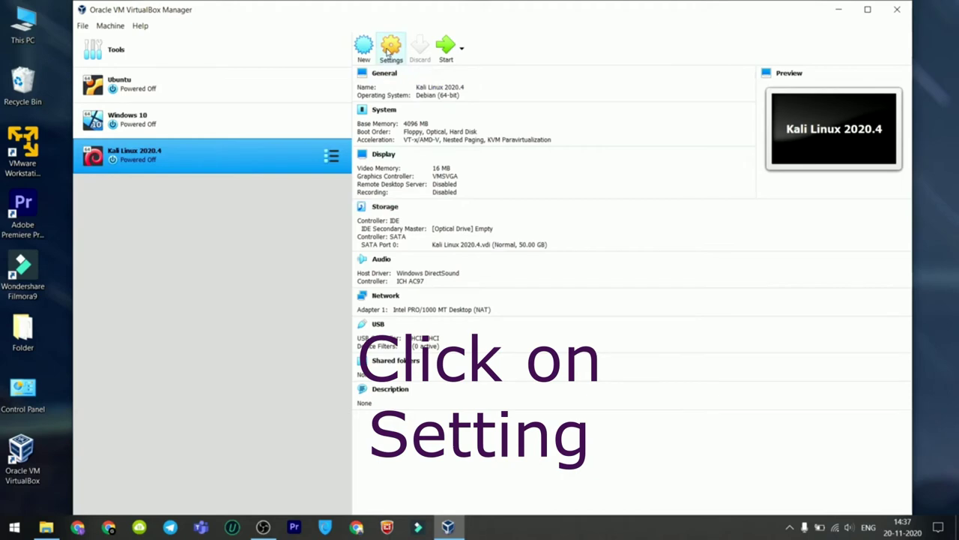
# - In General > Advanced, set Shared Clipboard and Drag'n'Drop both to Bidirectional
pyautogui.click(388, 49)
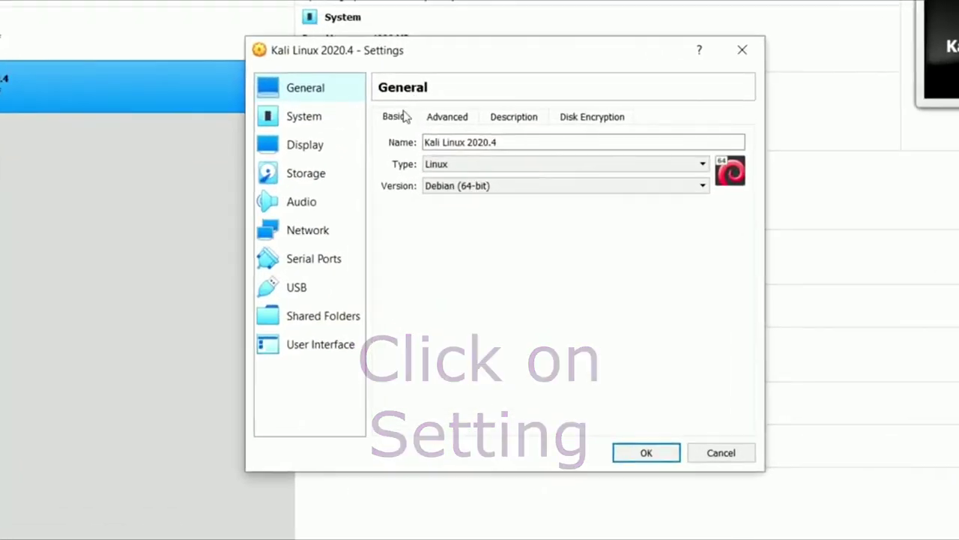
pyautogui.click(446, 116)
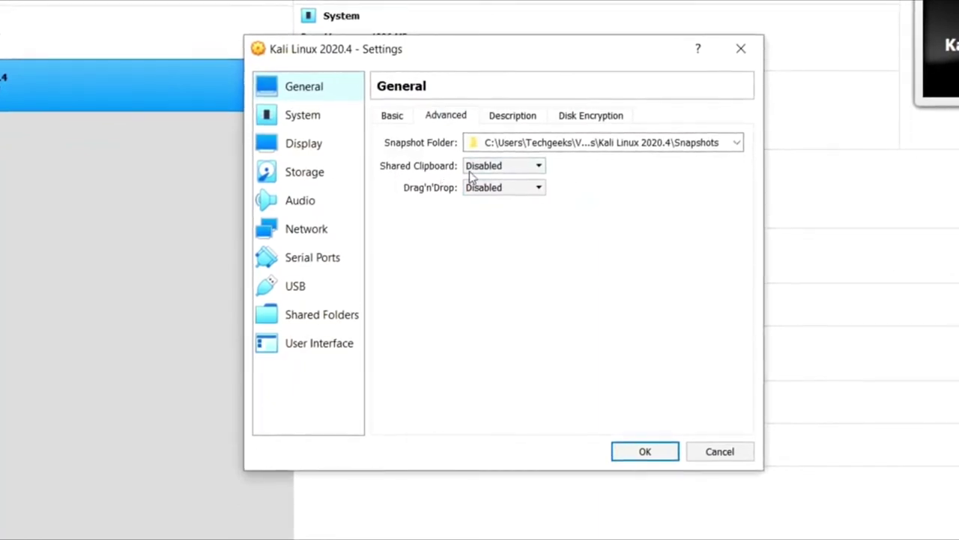
pyautogui.click(505, 168)
pyautogui.click(499, 217)
pyautogui.click(504, 189)
pyautogui.click(507, 239)
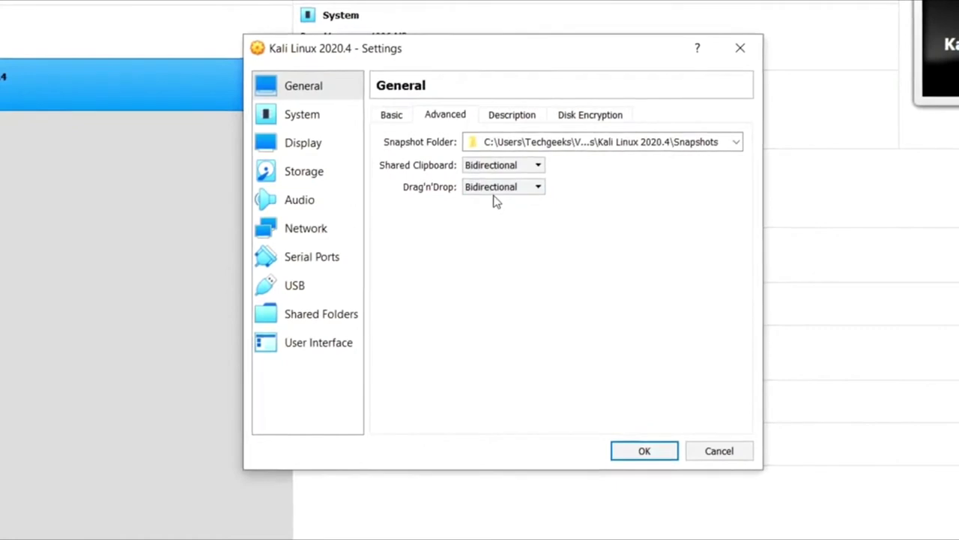
pyautogui.click(307, 116)
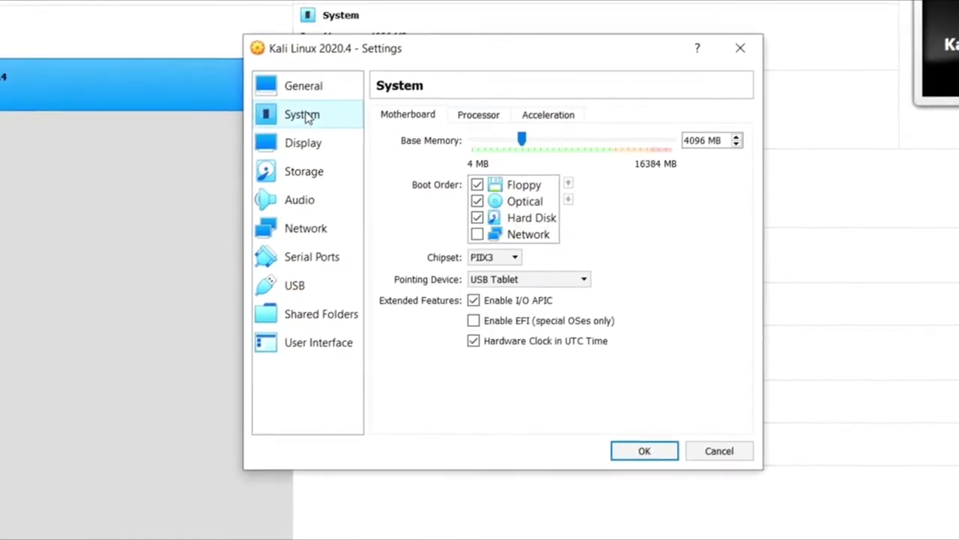
# - Give the Kali machine 4 processors and 68 MB of video memory
pyautogui.click(476, 117)
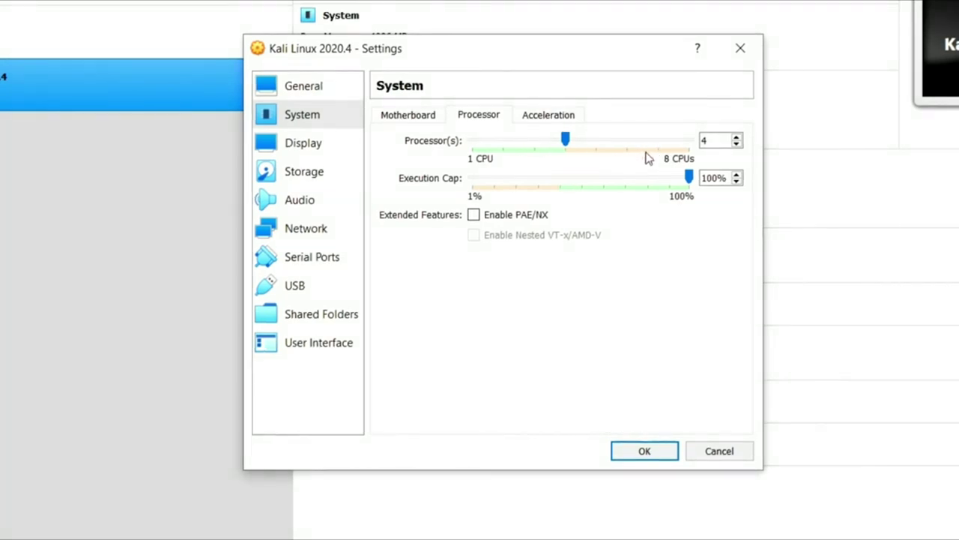
pyautogui.click(548, 115)
pyautogui.click(297, 153)
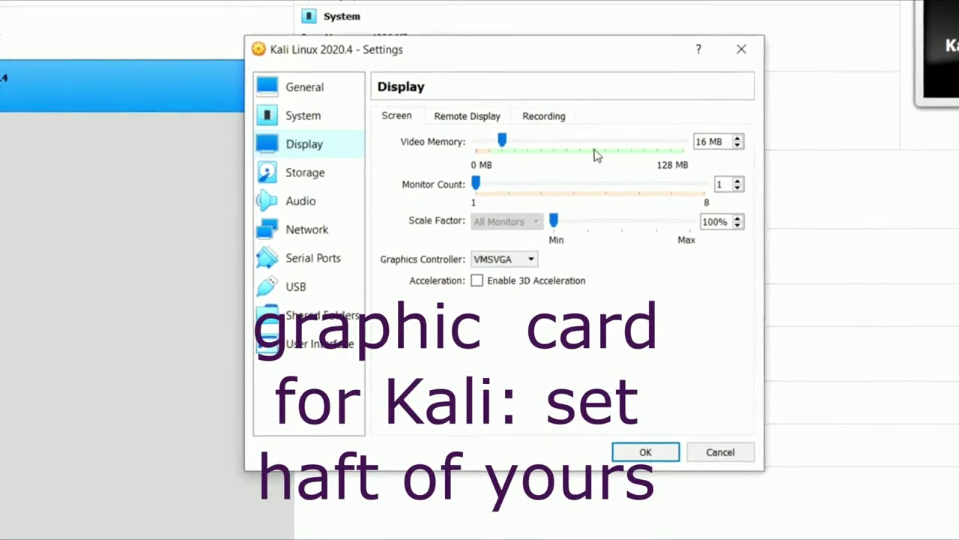
pyautogui.moveTo(734, 143); pyautogui.dragTo(697, 141)
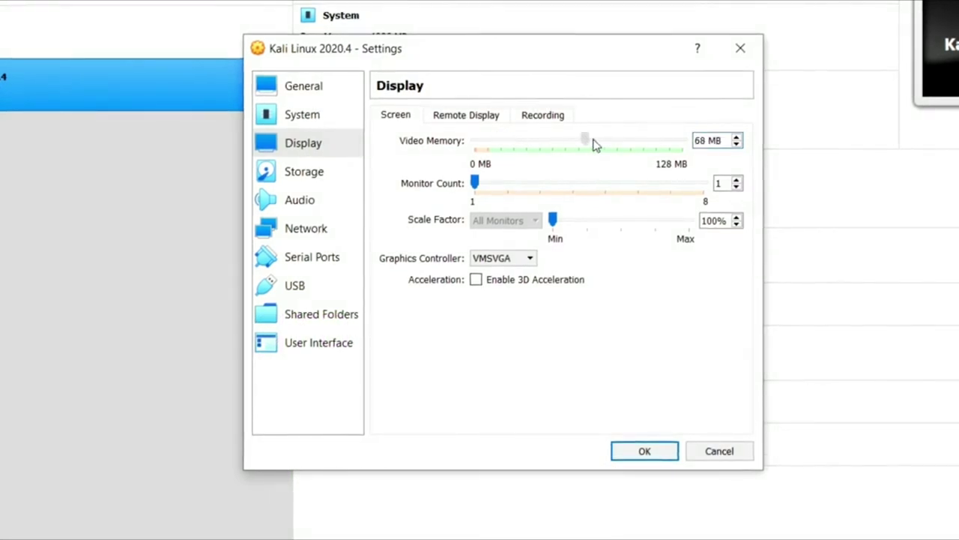
pyautogui.click(310, 179)
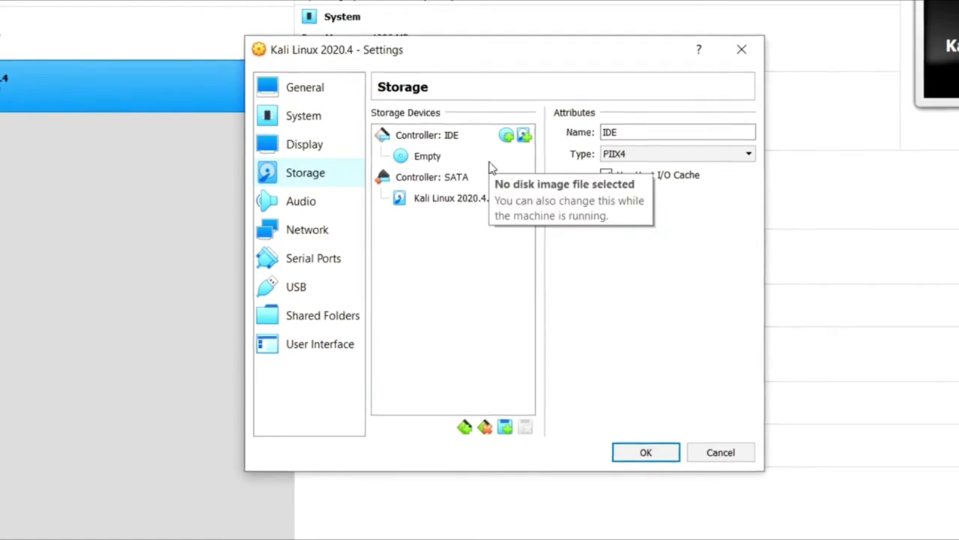
# - Load kali-linux-2020.4-installer-amd64.iso from Desktop\New folder into the empty IDE optical drive, then view Audio settings
pyautogui.click(420, 157)
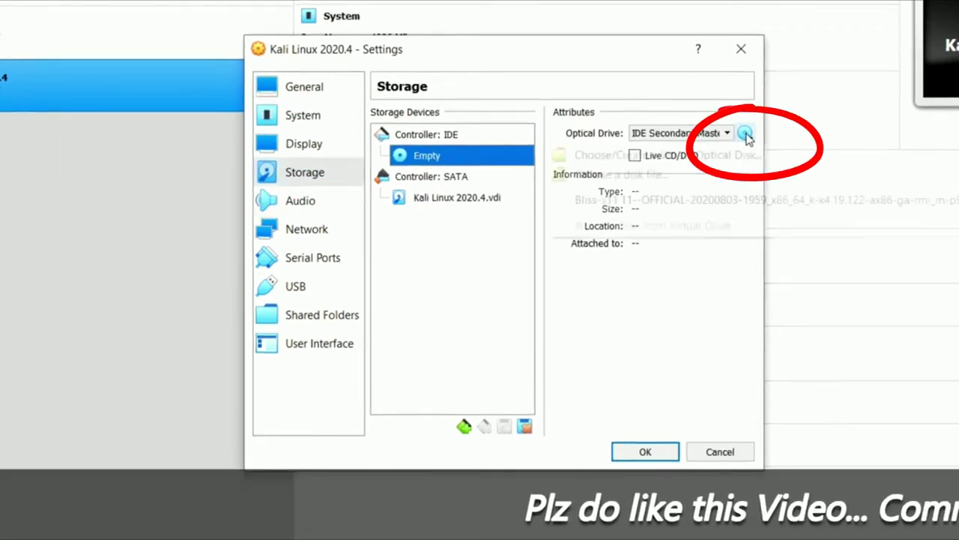
pyautogui.click(745, 133)
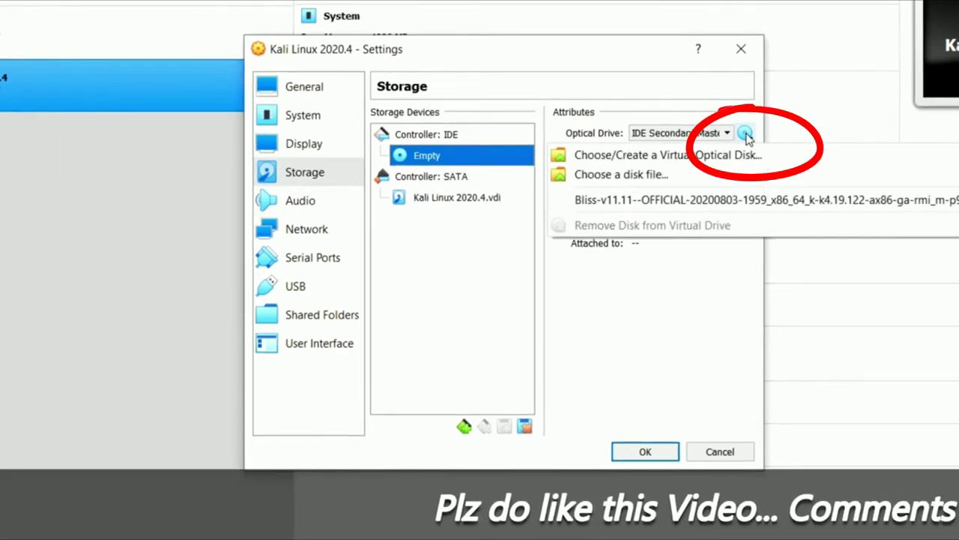
pyautogui.click(646, 174)
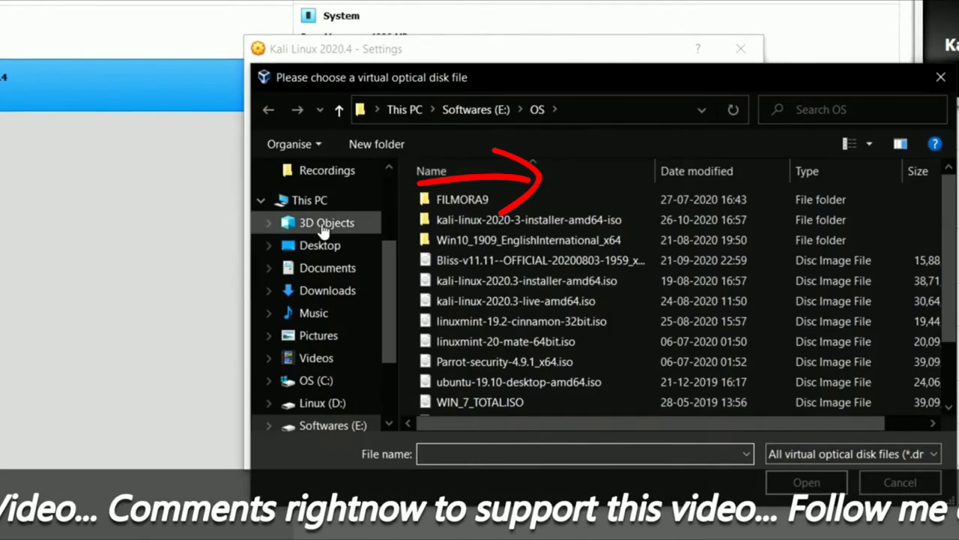
pyautogui.click(320, 245)
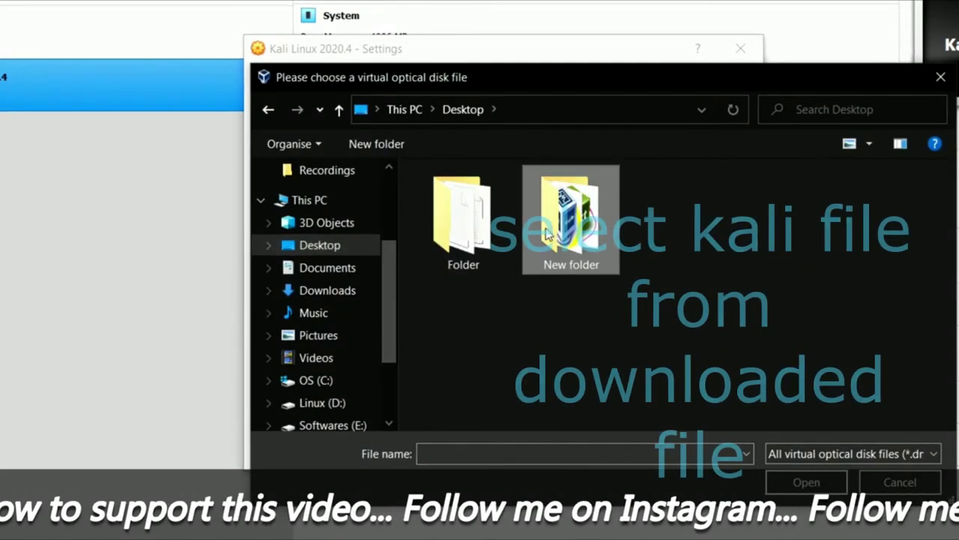
pyautogui.doubleClick(553, 234)
pyautogui.click(458, 200)
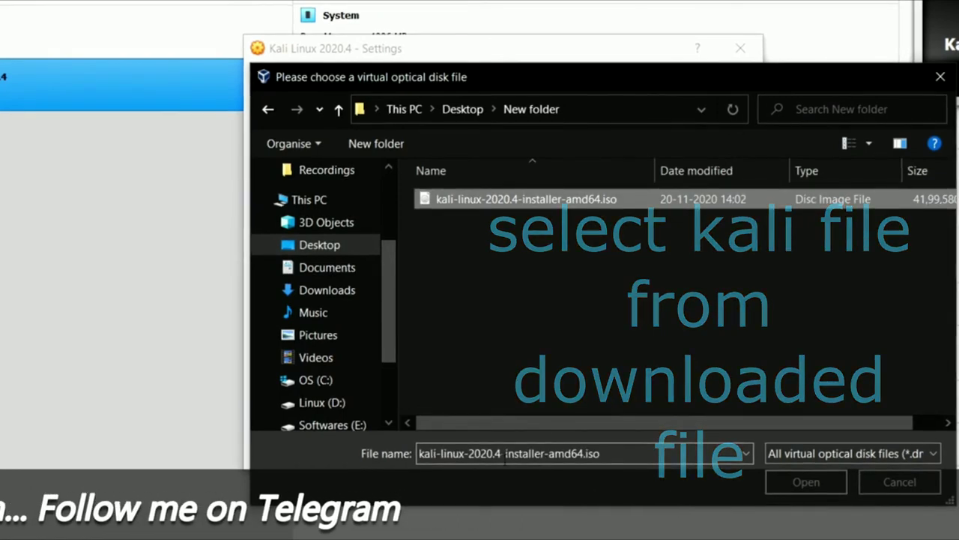
pyautogui.click(804, 483)
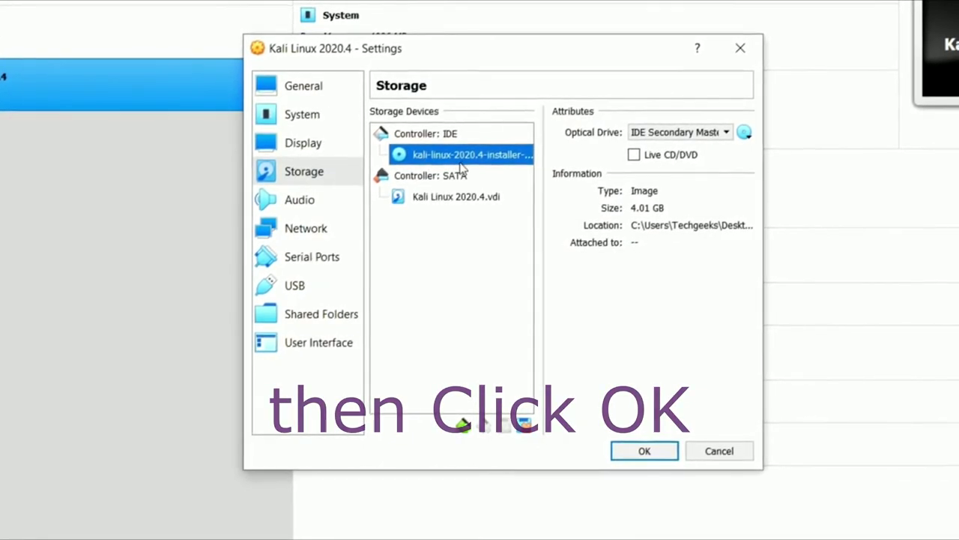
pyautogui.click(330, 207)
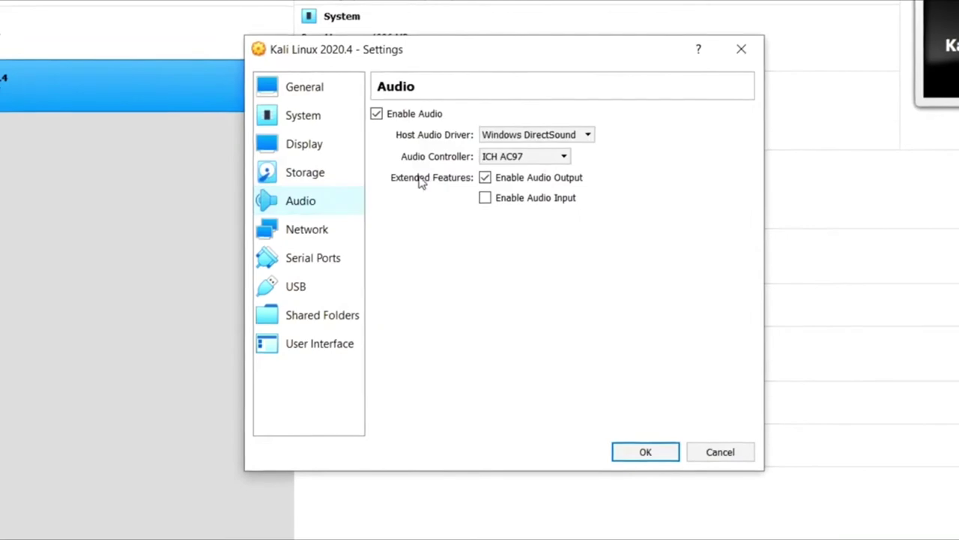
# - Check the network settings, then start the Kali Linux 2020.4 virtual machine
pyautogui.click(328, 233)
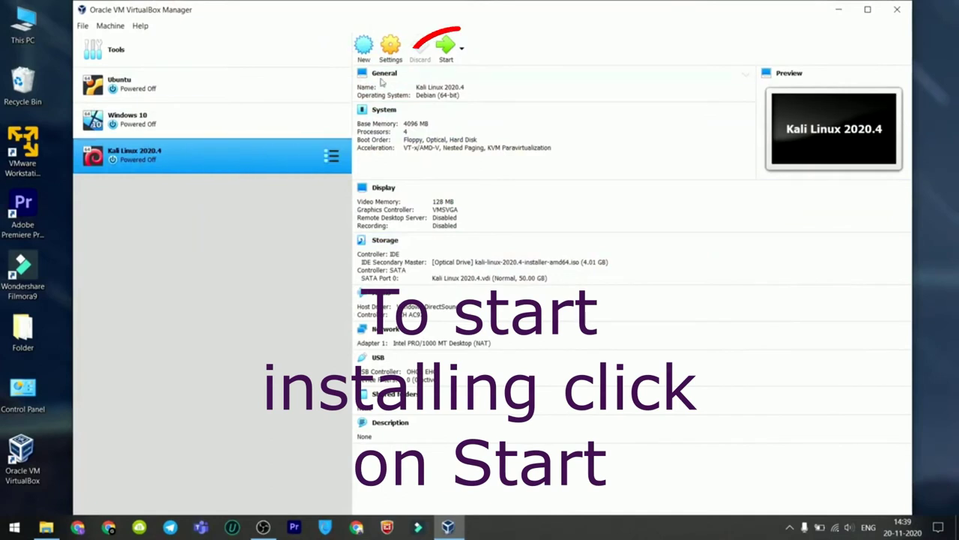
pyautogui.click(451, 55)
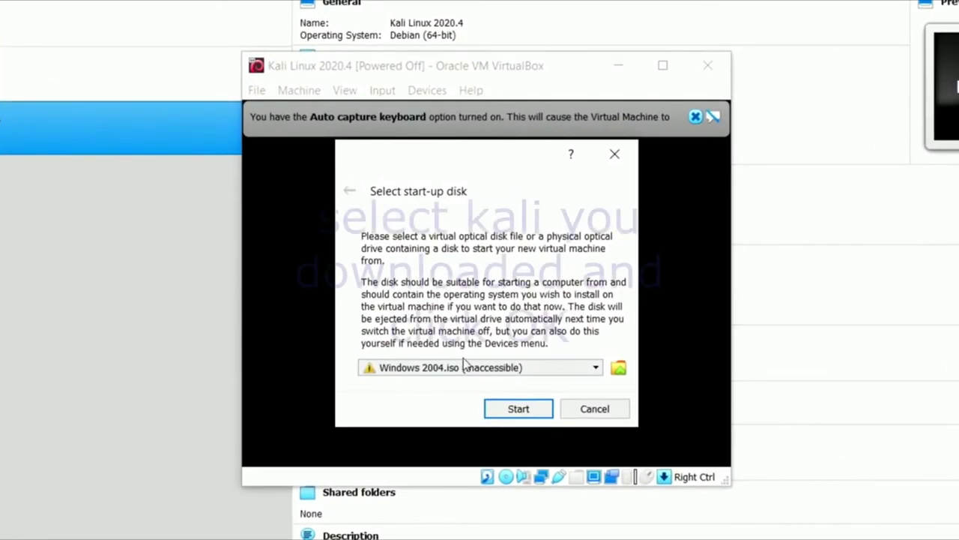
# - Boot the VM from the kali-linux-2020.4-installer-amd64.iso start-up disk, dismissing the keyboard auto-capture notice
pyautogui.click(480, 331)
pyautogui.click(456, 341)
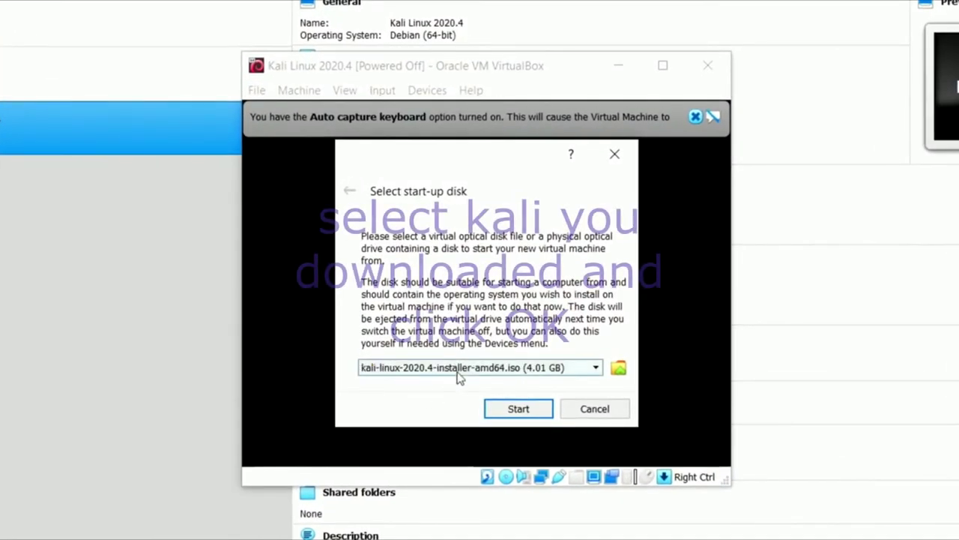
pyautogui.click(625, 154)
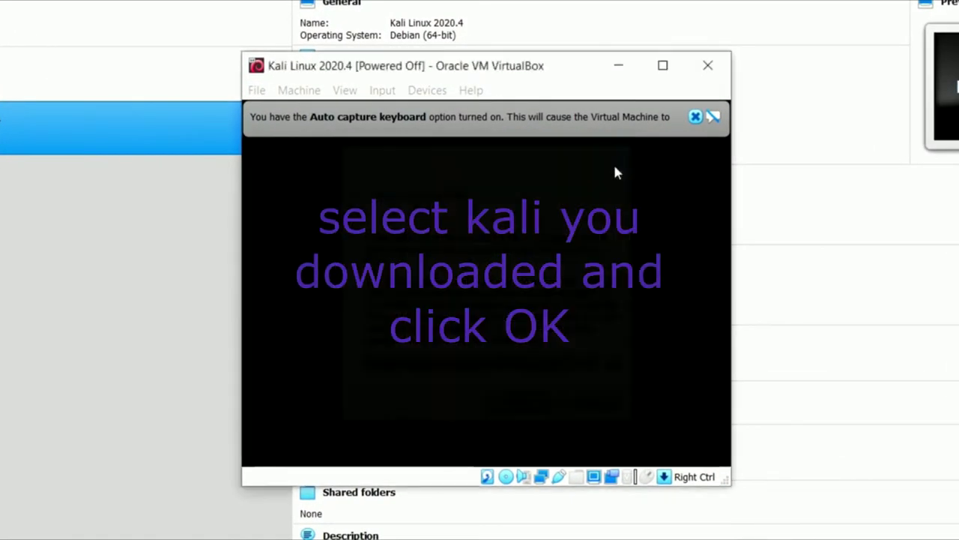
pyautogui.click(695, 117)
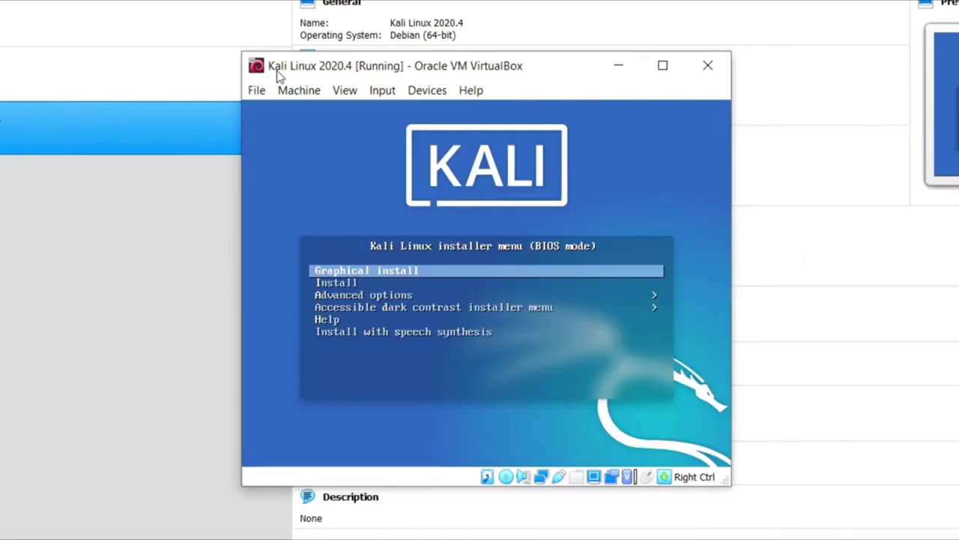
# - Enlarge and centre the VM window, then launch Graphical install
pyautogui.moveTo(245, 51); pyautogui.dragTo(0, 2)
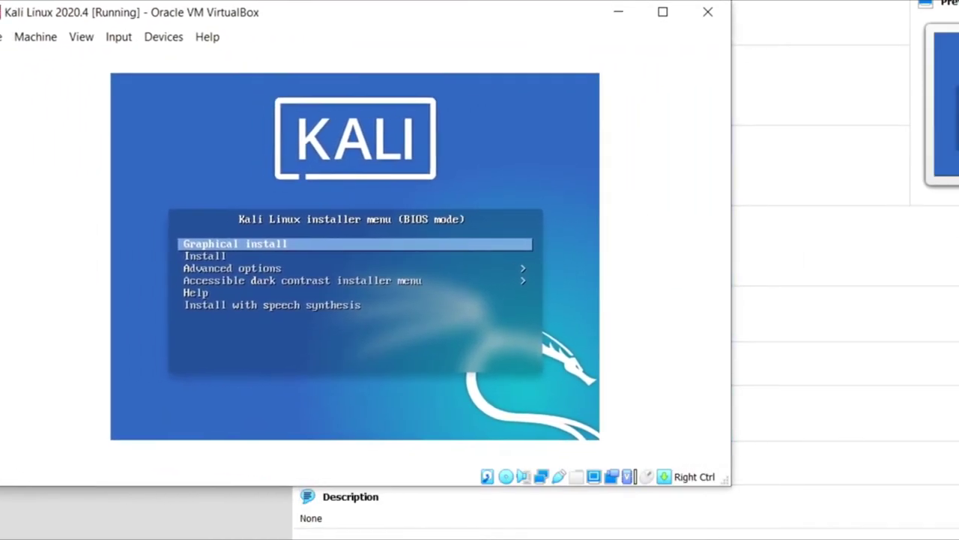
pyautogui.moveTo(329, 18); pyautogui.dragTo(401, 36)
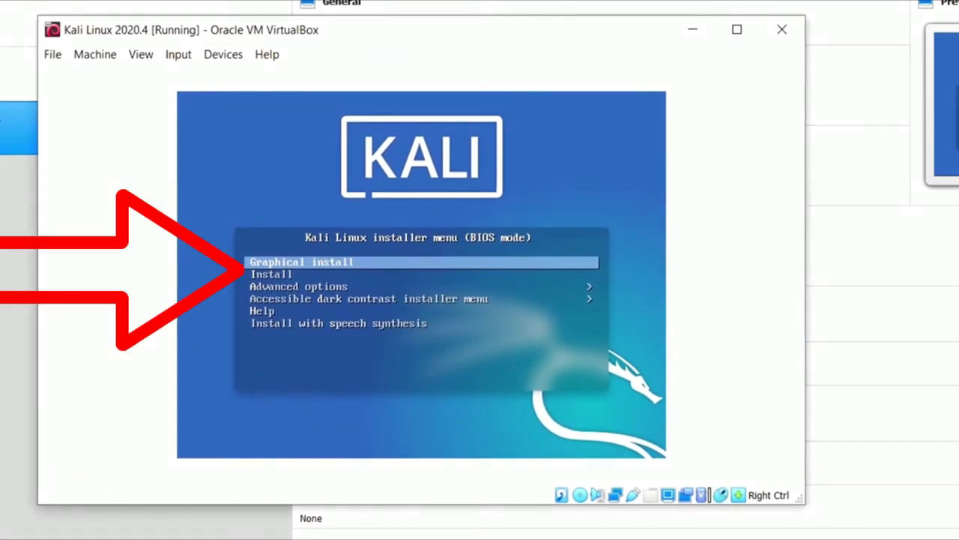
pyautogui.press('Return')
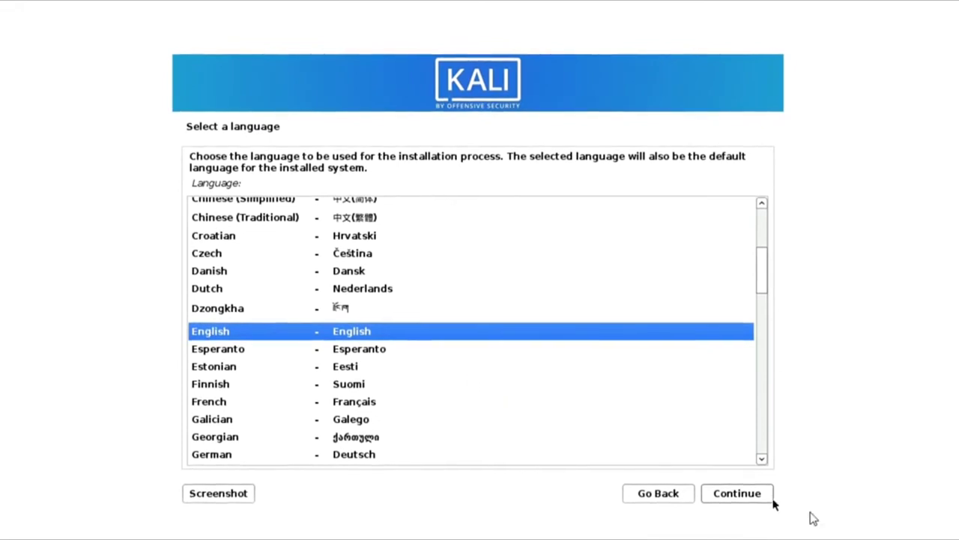
# - Keep English as the language, choose India as the location, and accept the American English keymap
pyautogui.click(750, 498)
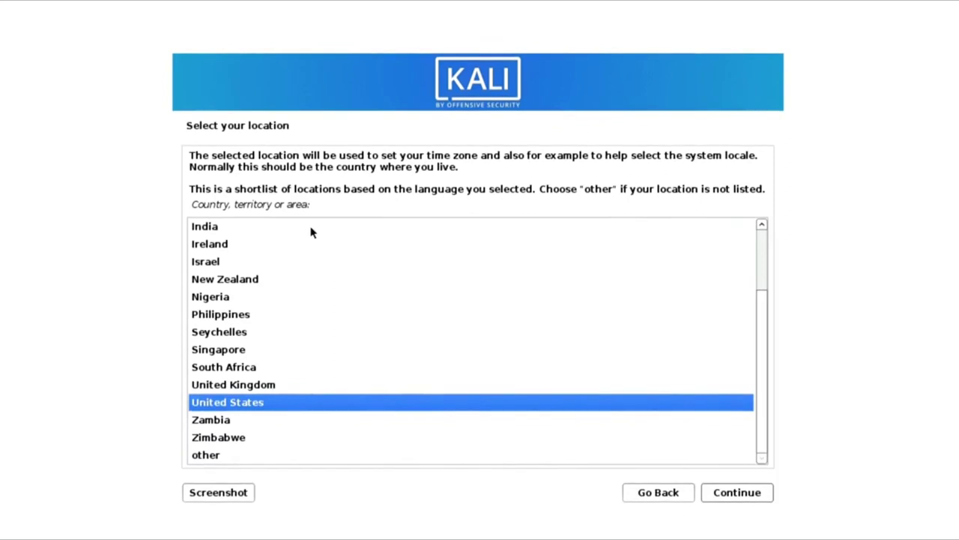
pyautogui.click(201, 227)
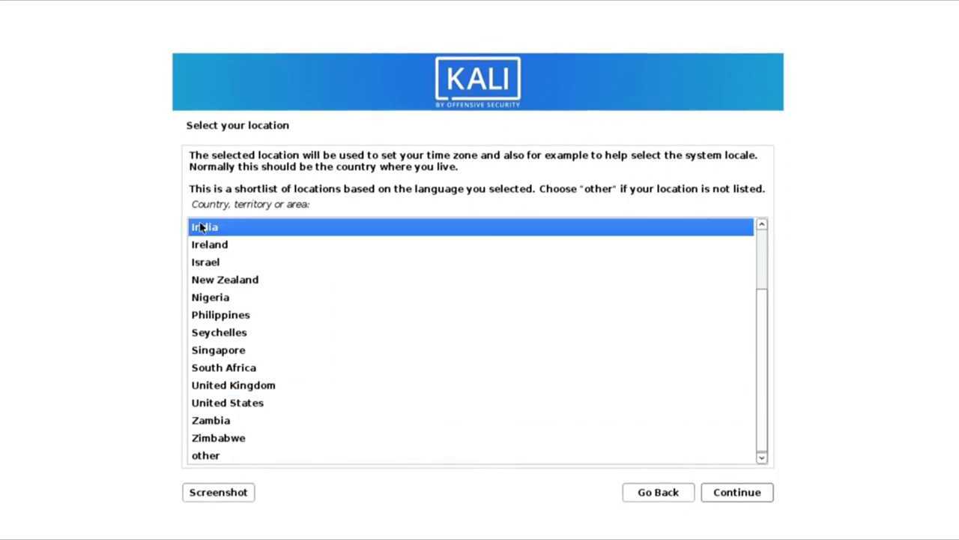
pyautogui.click(742, 493)
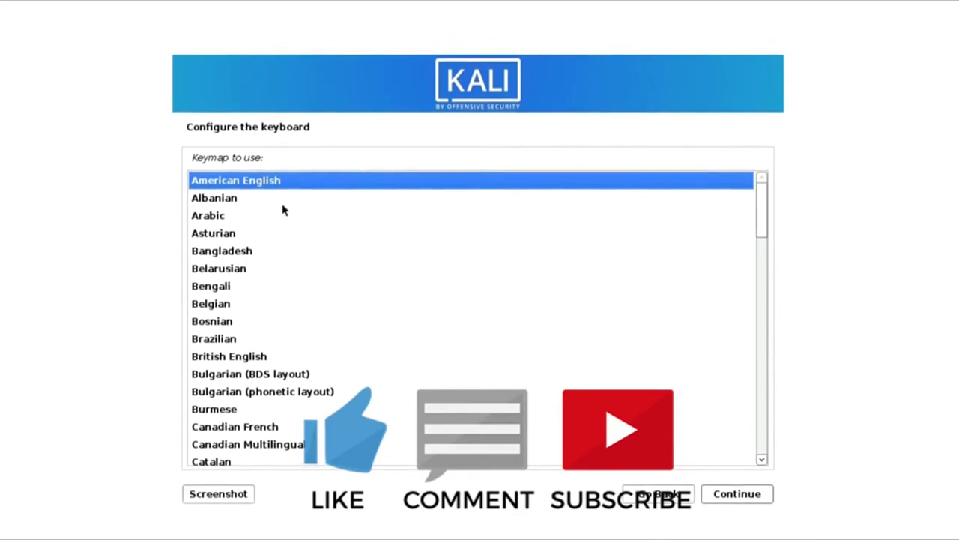
pyautogui.click(729, 498)
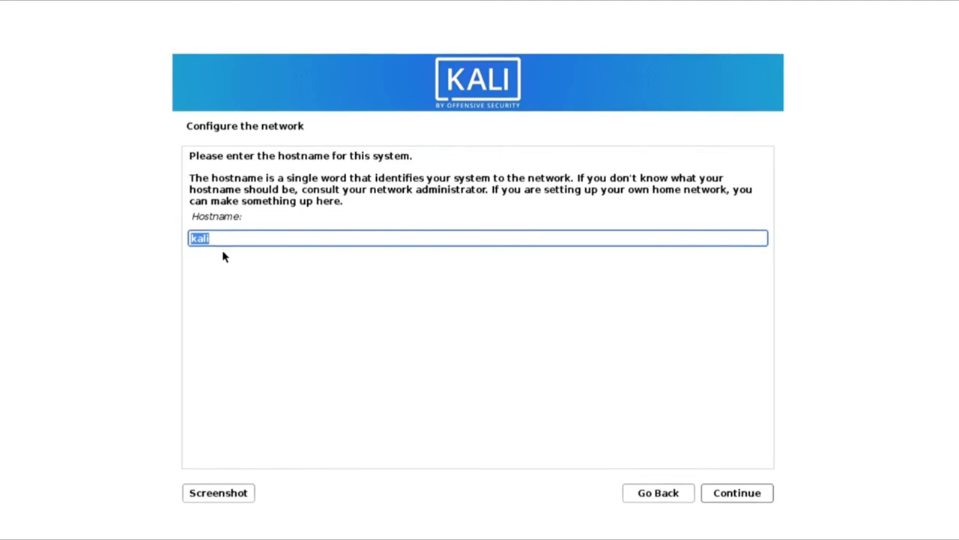
# - Keep hostname kali, leave the domain blank, and enter the new user's full name
pyautogui.click(730, 497)
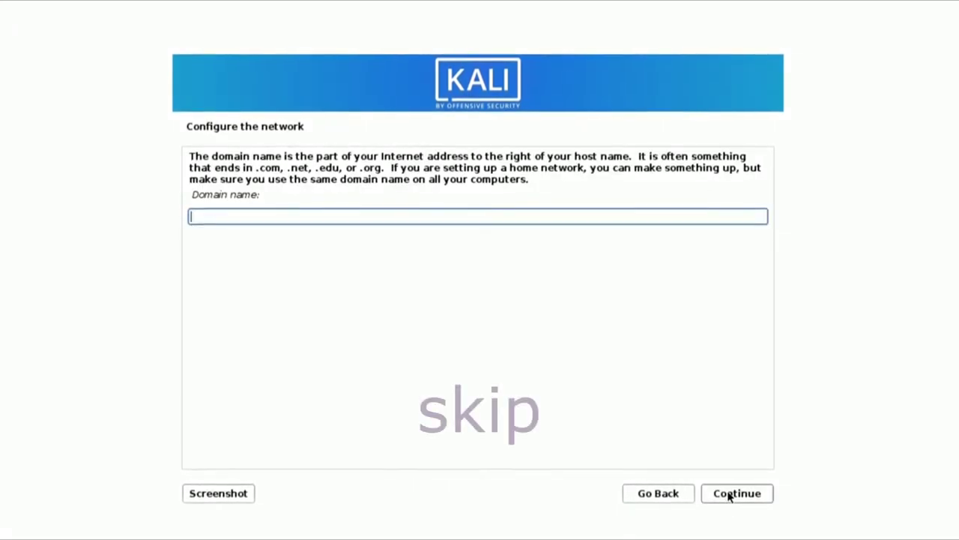
pyautogui.click(730, 497)
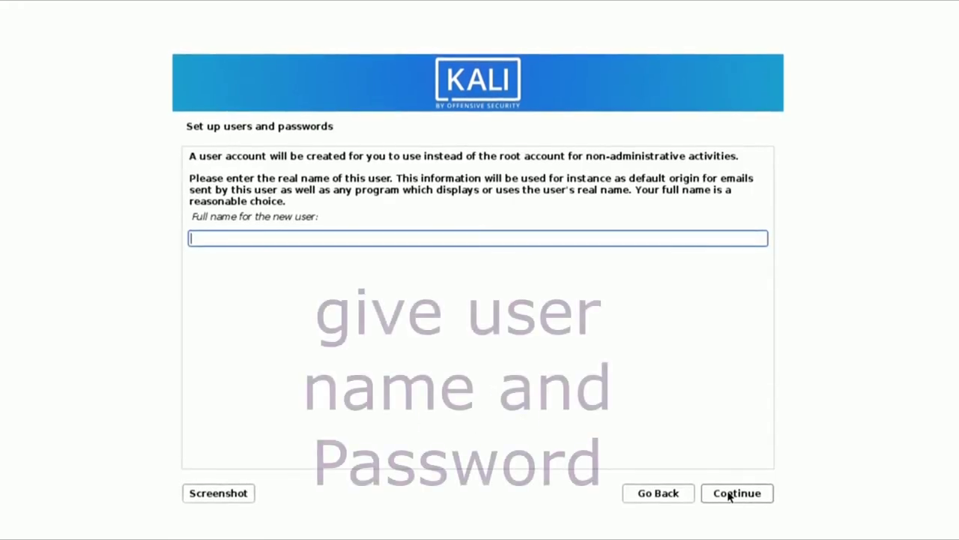
pyautogui.write('Techgeeks')
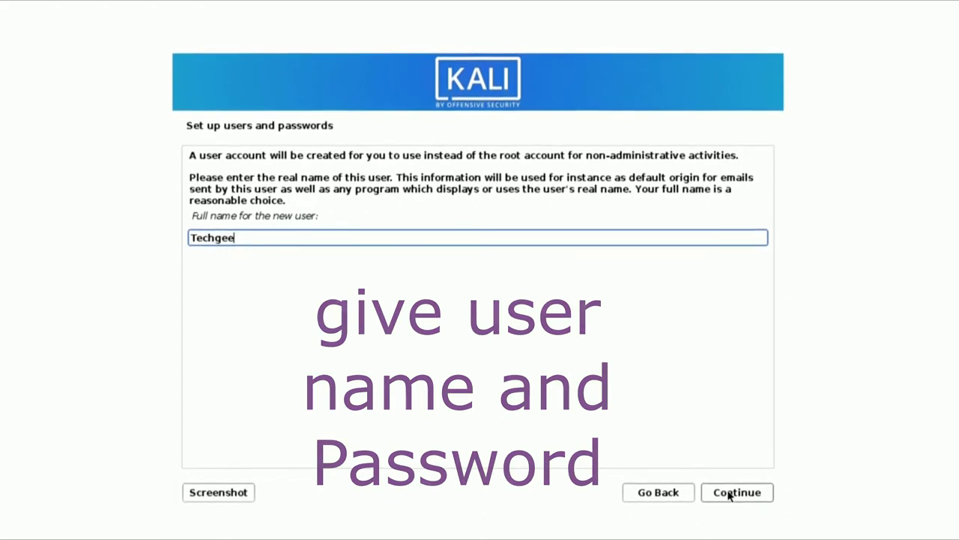
pyautogui.click(731, 494)
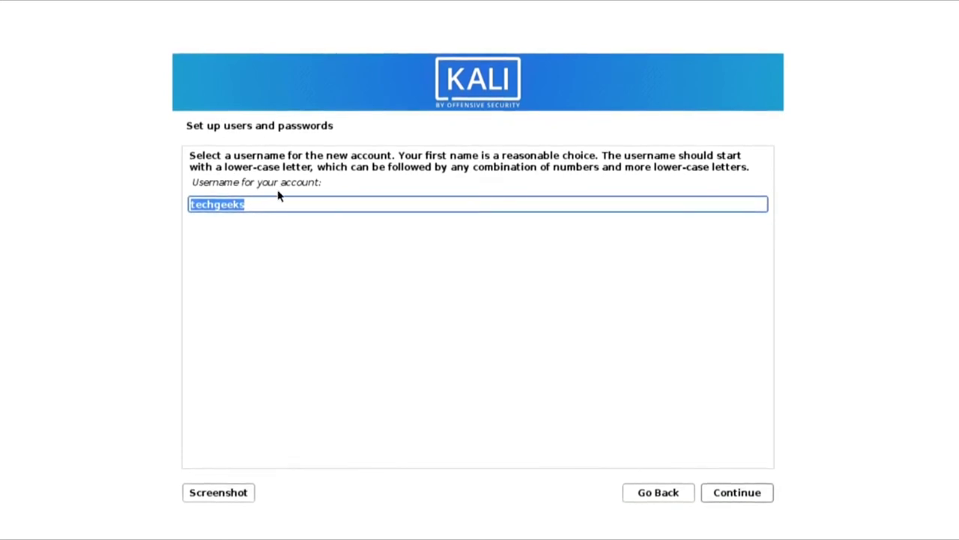
# - Accept the suggested username and set the user's password, entering it twice
pyautogui.click(724, 493)
pyautogui.write('test')
pyautogui.press('Tab')
pyautogui.write('test')
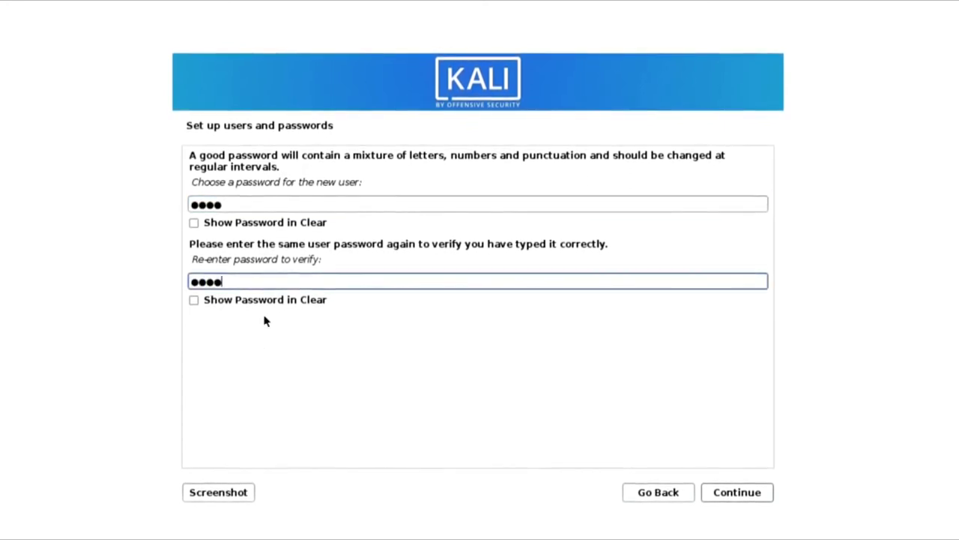
pyautogui.click(744, 497)
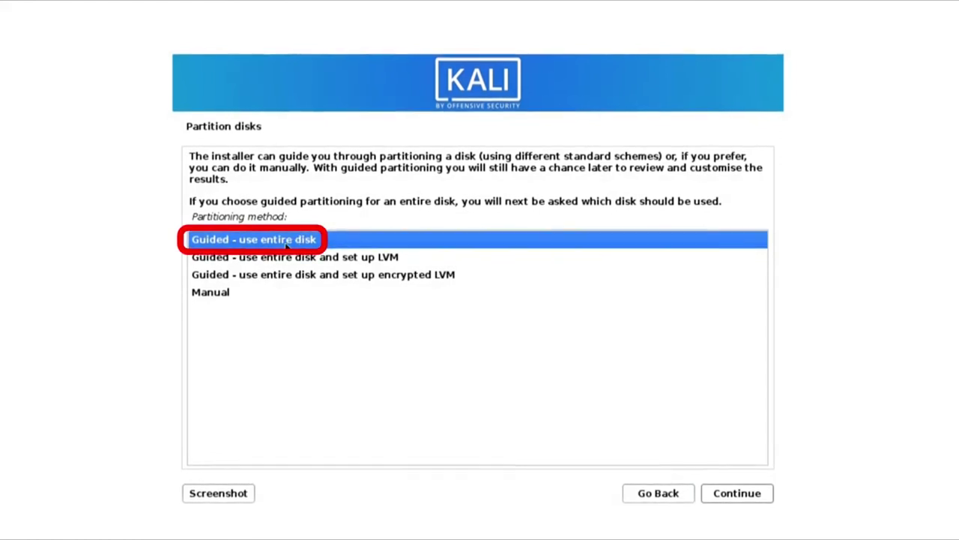
# - Guided-partition the whole 53.7 GB VBOX hard disk with all files in one partition
pyautogui.click(746, 494)
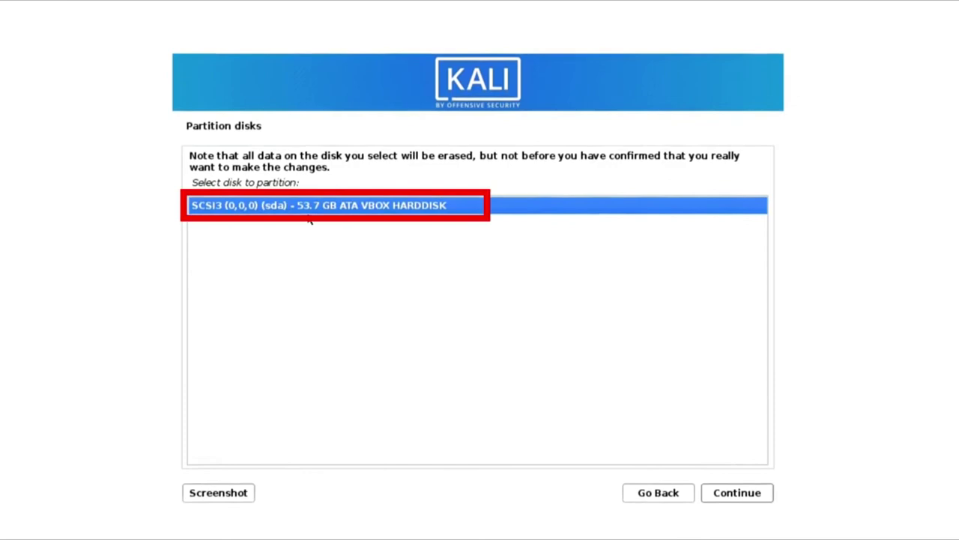
pyautogui.click(739, 493)
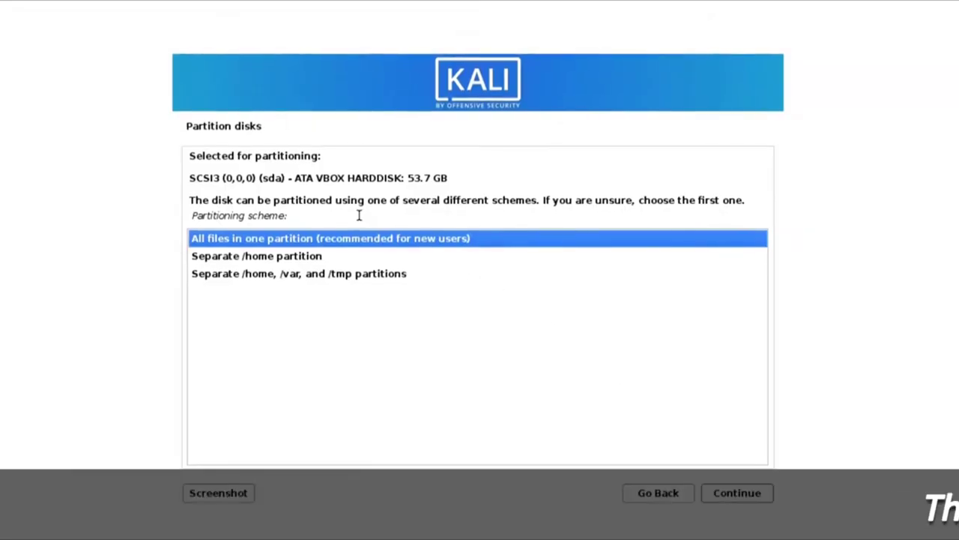
pyautogui.click(289, 255)
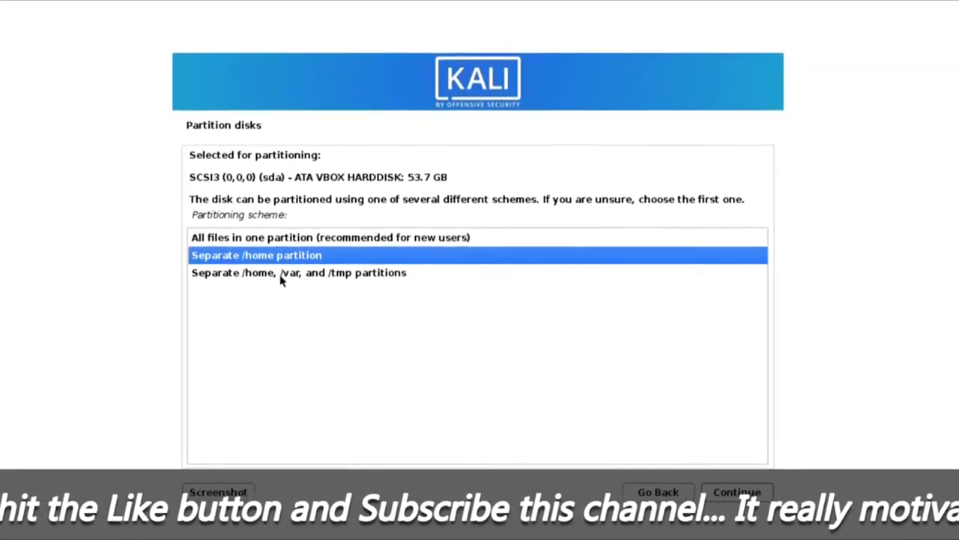
pyautogui.click(281, 275)
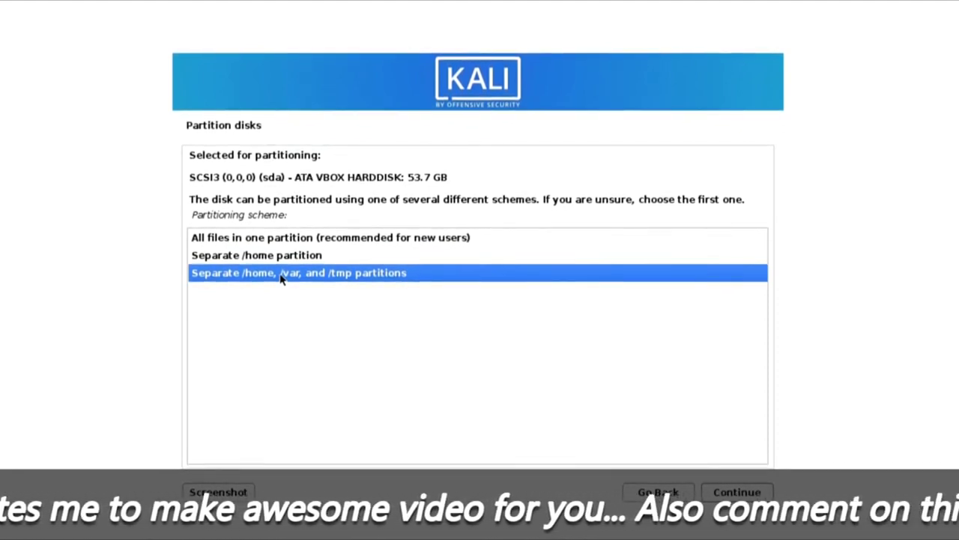
pyautogui.click(305, 240)
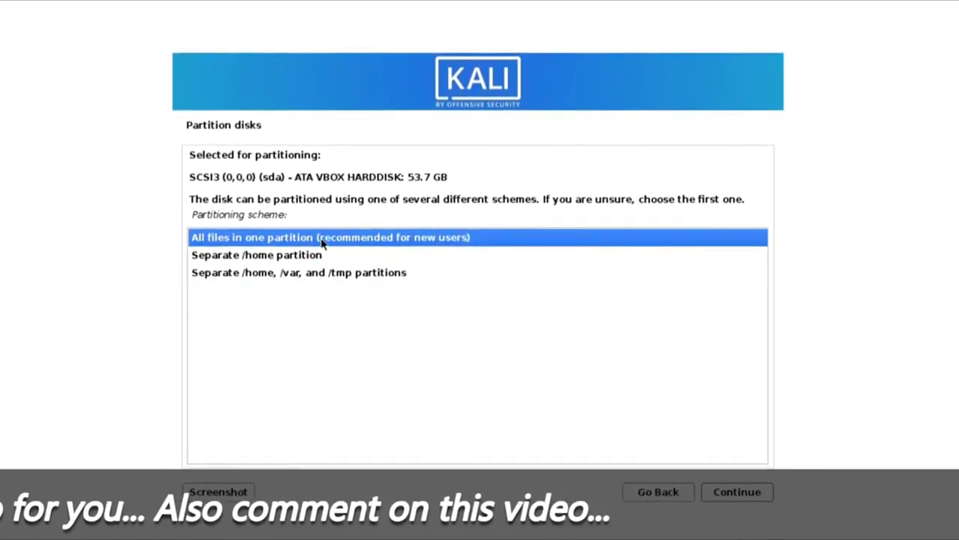
pyautogui.click(738, 496)
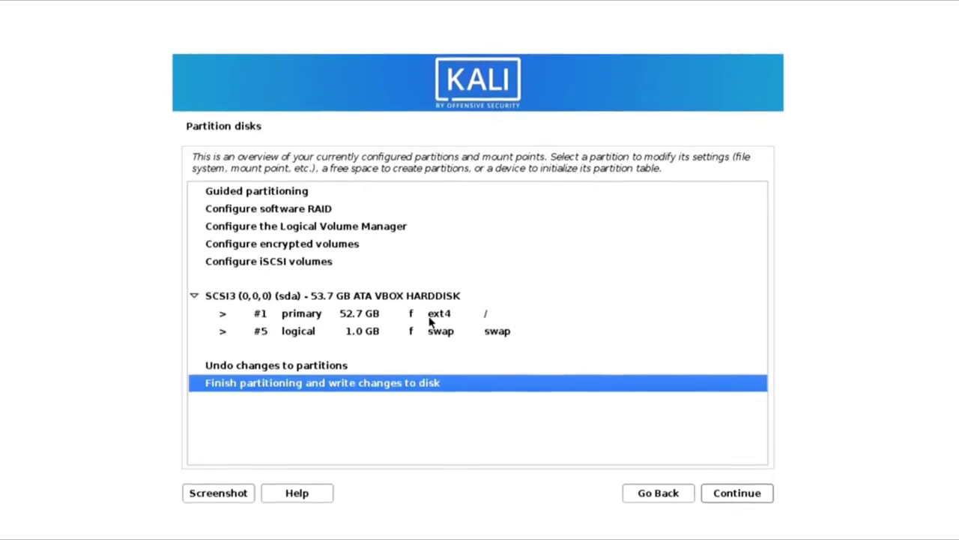
# - Review the resulting #1 primary ext4 root and #5 logical swap partitions
pyautogui.click(426, 318)
pyautogui.click(401, 333)
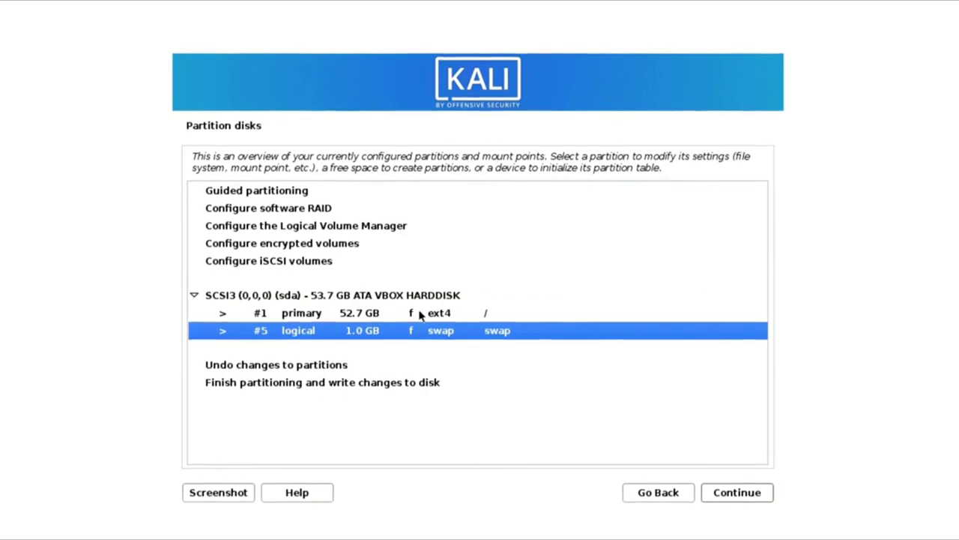
pyautogui.click(422, 314)
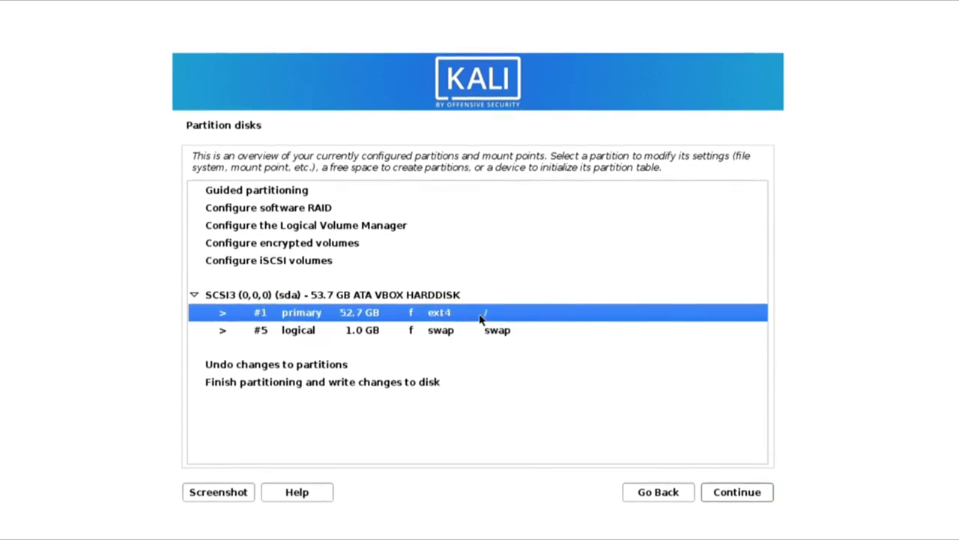